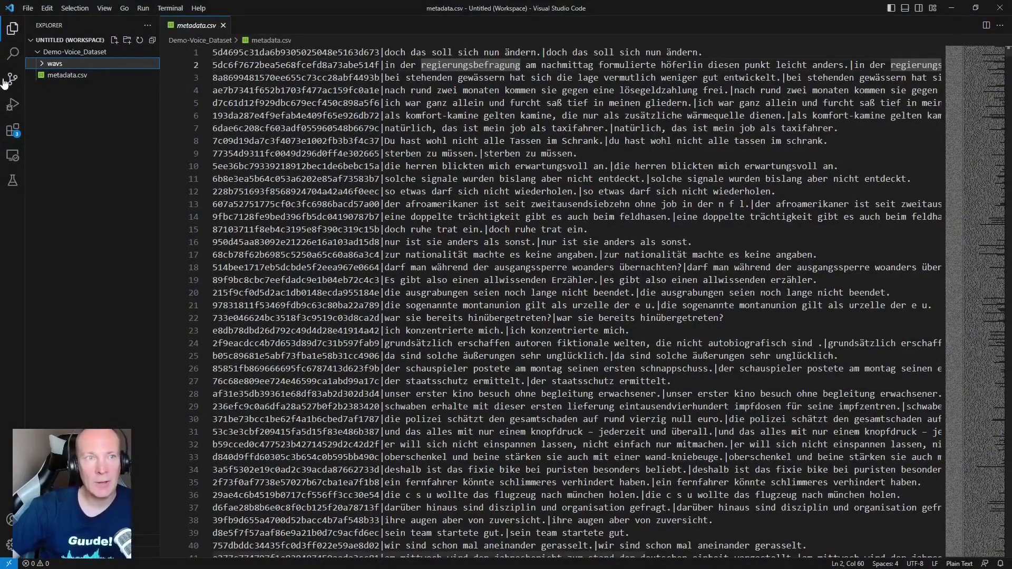
Step: Expand and collapse the wavs folder, then open metadata.csv
{"action": "left_click", "coordinate": [44, 65]}
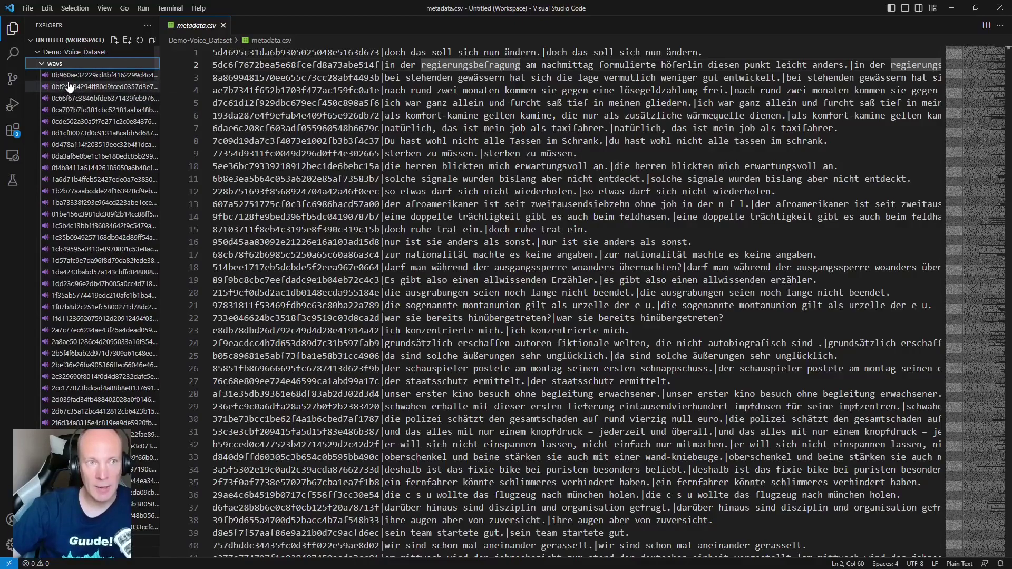
{"action": "left_click", "coordinate": [41, 64]}
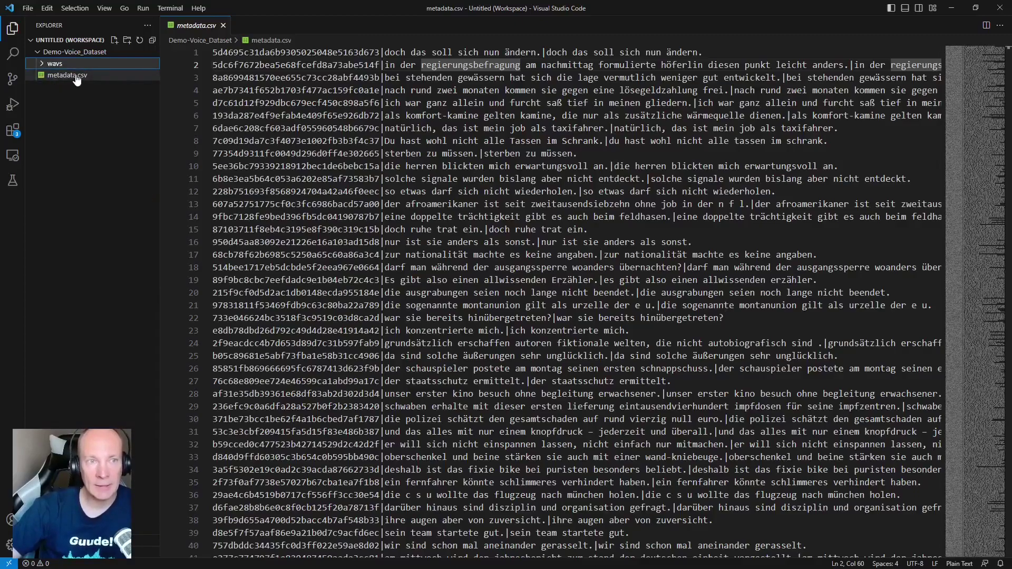
{"action": "left_click", "coordinate": [76, 77]}
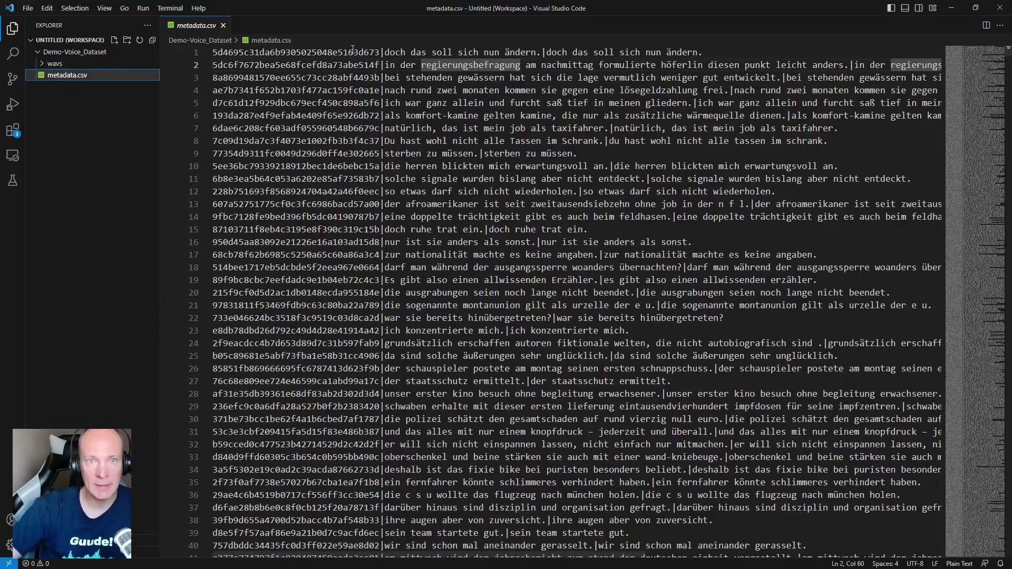
Step: Highlight the file id and both copies of the sentence on line 1 of metadata.csv
{"action": "left_click_drag", "start_coordinate": [376, 52], "coordinate": [211, 53]}
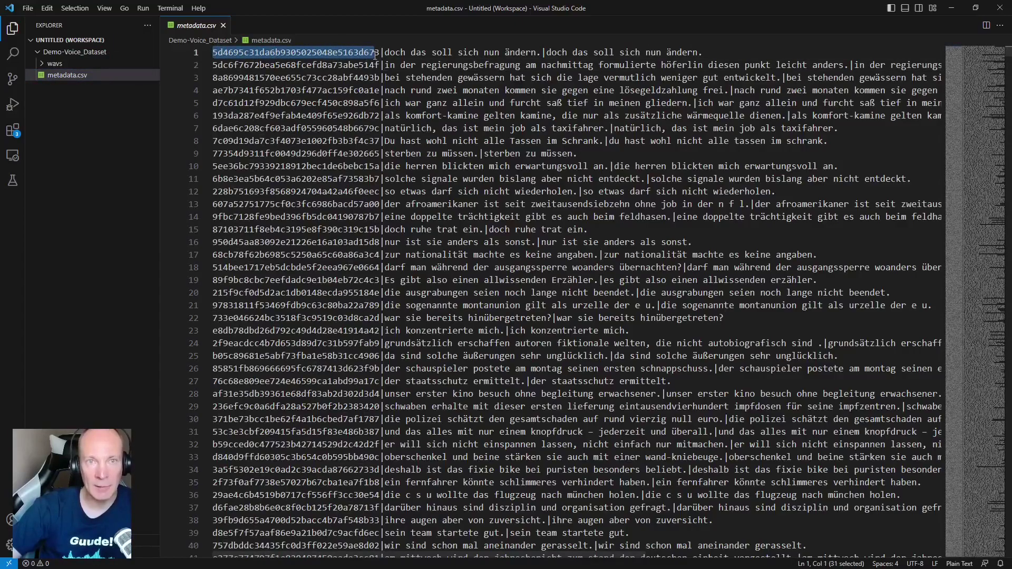
{"action": "left_click", "coordinate": [376, 52]}
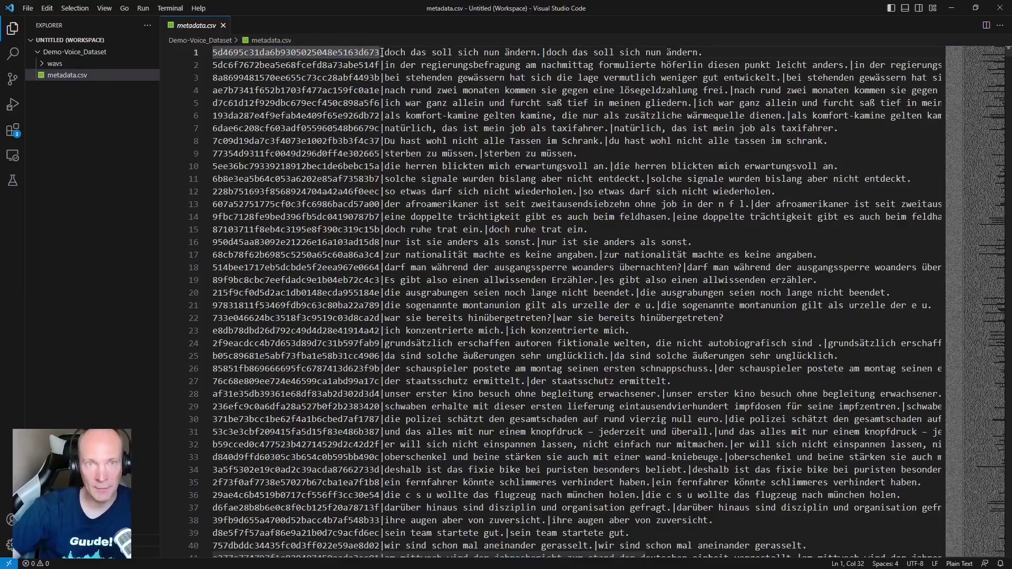
{"action": "left_click", "coordinate": [383, 53]}
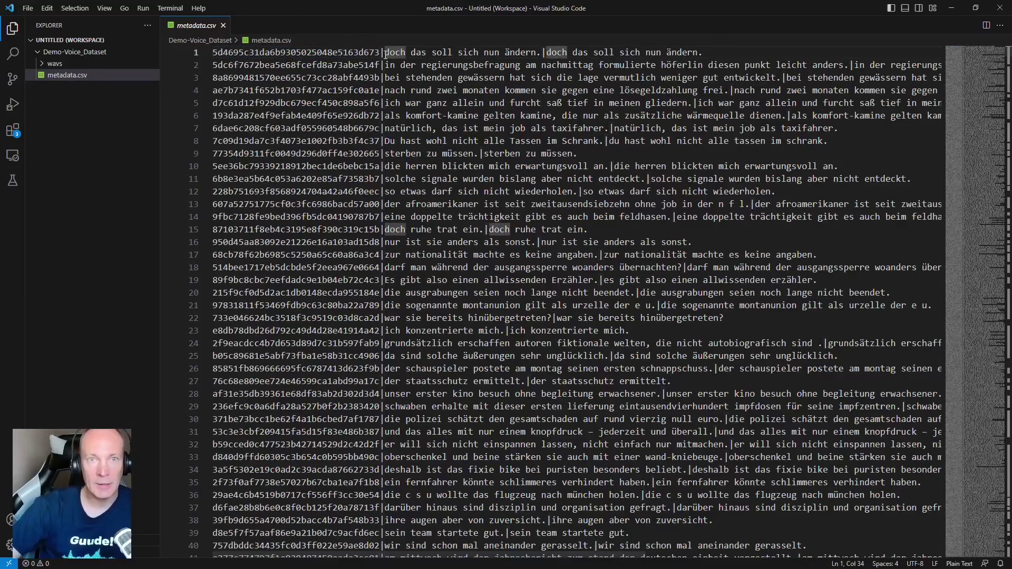
{"action": "key", "text": "shift+Right"}
{"action": "key", "text": "shift+Right"}
{"action": "key", "text": "shift+Right"}
{"action": "key", "text": "shift+Right"}
{"action": "key", "text": "shift+Right"}
{"action": "key", "text": "shift+Right"}
{"action": "key", "text": "shift+Right"}
{"action": "key", "text": "shift+Right"}
{"action": "key", "text": "shift+Right"}
{"action": "key", "text": "shift+Right"}
{"action": "key", "text": "shift+Right"}
{"action": "key", "text": "shift+Right"}
{"action": "key", "text": "shift+Right"}
{"action": "key", "text": "shift+Right"}
{"action": "key", "text": "shift+Right"}
{"action": "key", "text": "shift+Right"}
{"action": "key", "text": "shift+Right"}
{"action": "key", "text": "shift+Right"}
{"action": "key", "text": "shift+Right"}
{"action": "key", "text": "shift+Right"}
{"action": "key", "text": "shift+Right"}
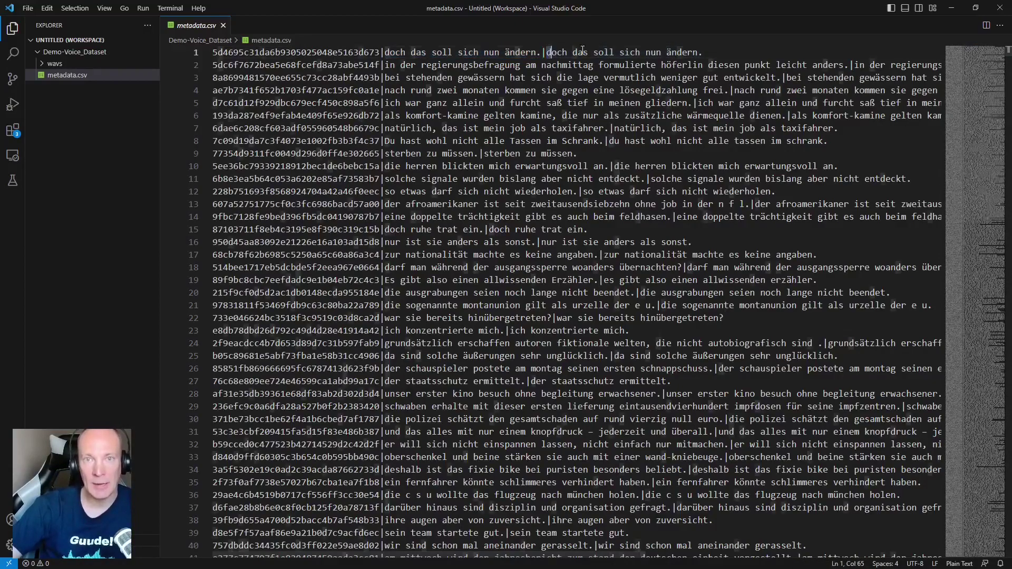
{"action": "left_click_drag", "start_coordinate": [545, 53], "coordinate": [712, 58]}
{"action": "left_click", "coordinate": [716, 54]}
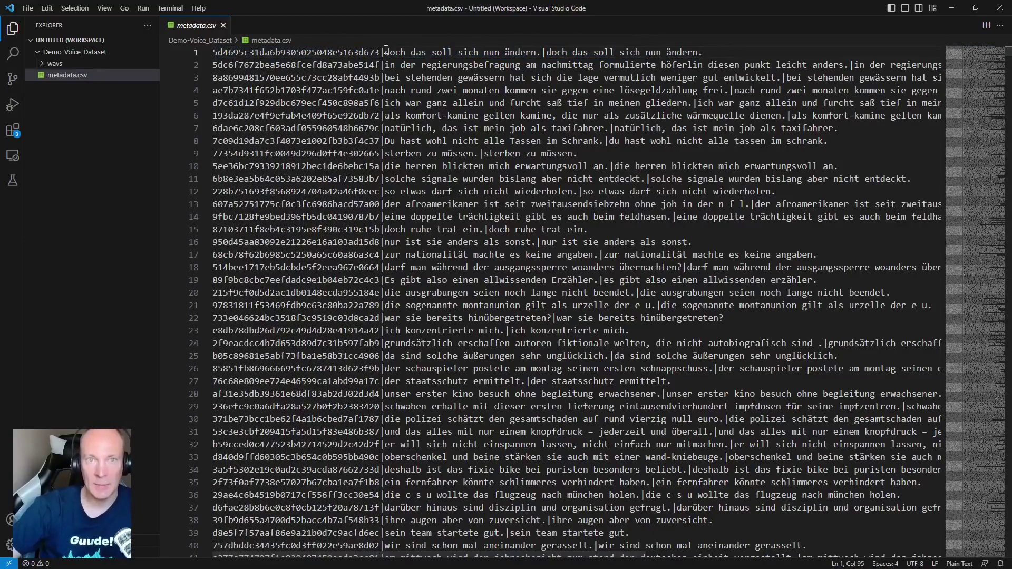
{"action": "left_click_drag", "start_coordinate": [385, 52], "coordinate": [542, 51]}
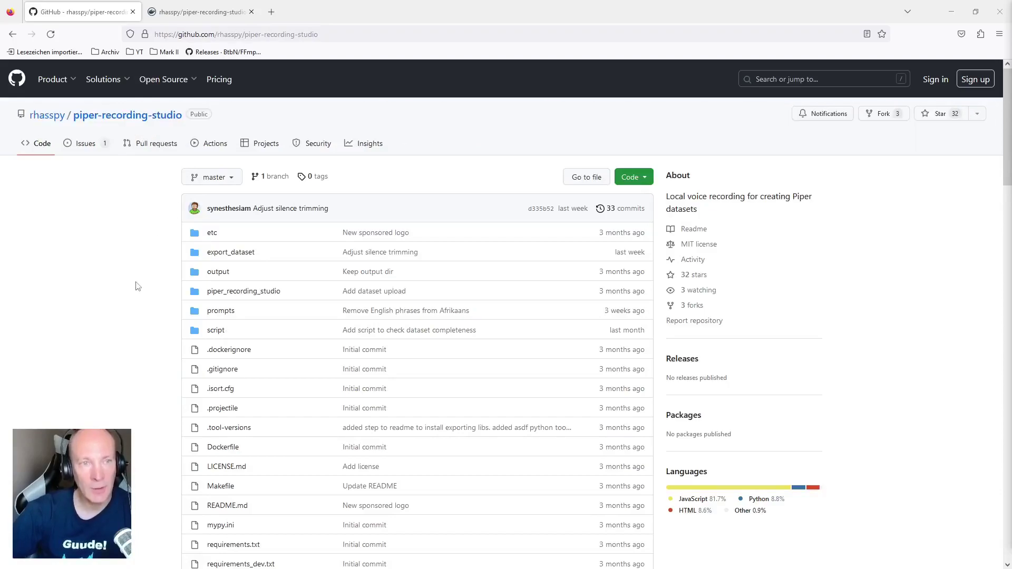
Step: Scroll the README down to the Docker section heading
{"action": "scroll", "coordinate": [142, 283], "scroll_direction": "down", "scroll_amount": 7}
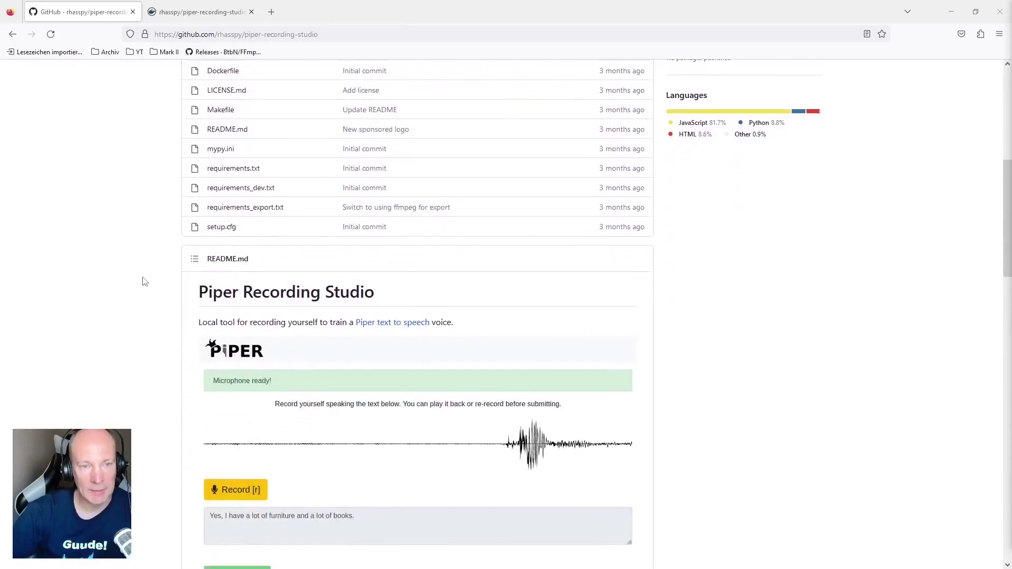
{"action": "scroll", "coordinate": [143, 282], "scroll_direction": "down", "scroll_amount": 2}
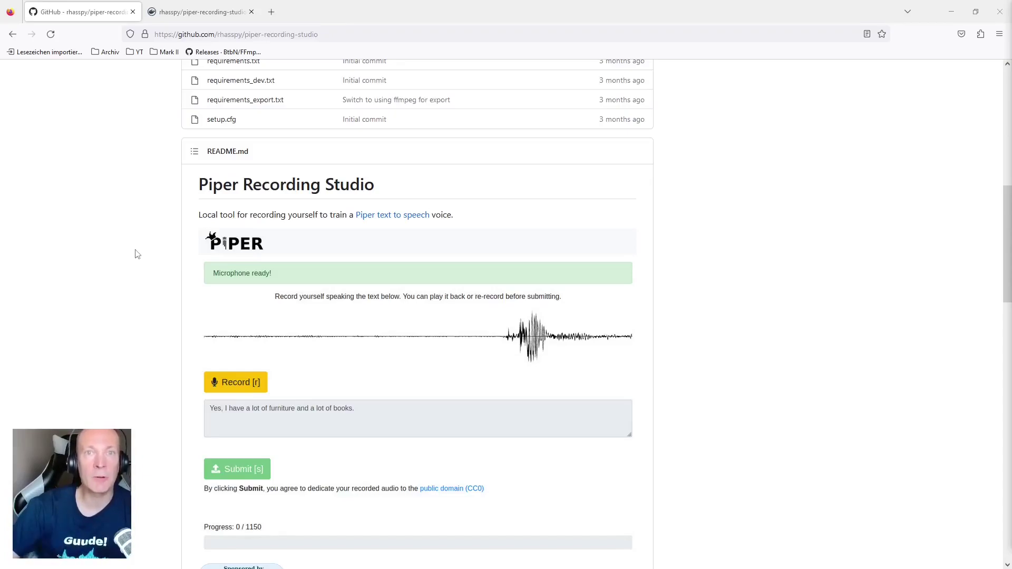
{"action": "scroll", "coordinate": [137, 254], "scroll_direction": "down", "scroll_amount": 7}
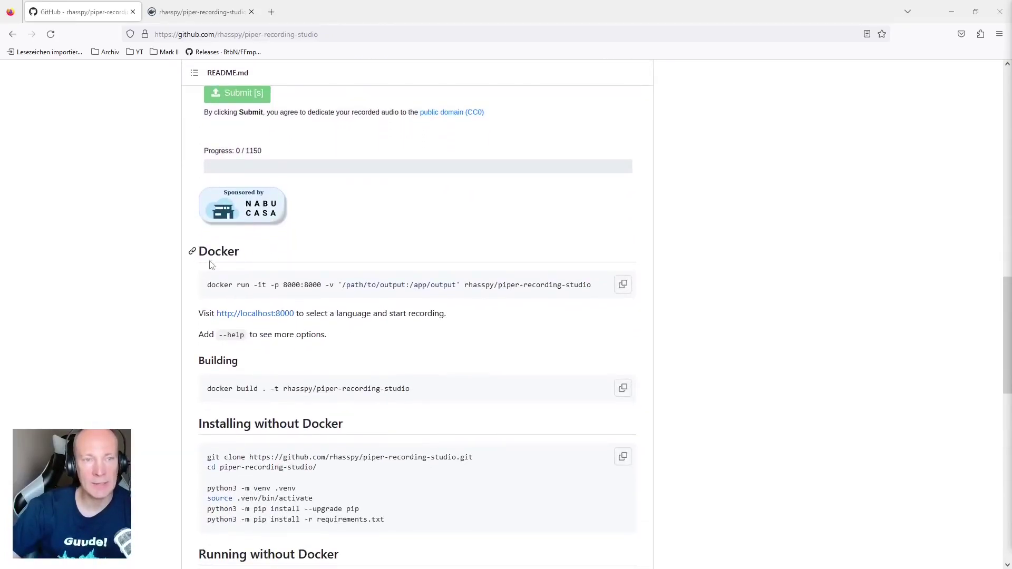
{"action": "double_click", "coordinate": [213, 252]}
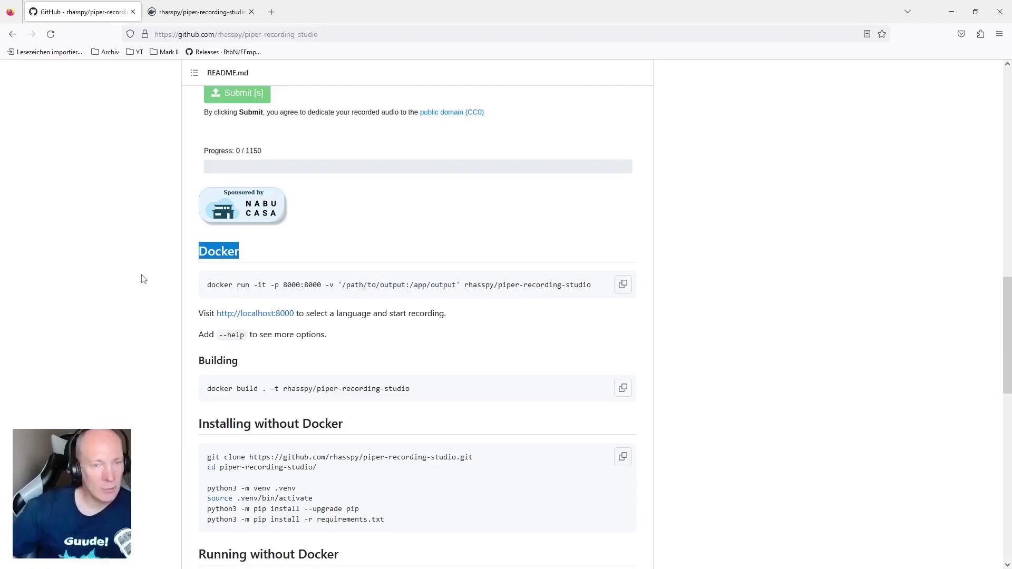
Step: Scroll on to the Installing without Docker heading and its git clone command
{"action": "scroll", "coordinate": [142, 278], "scroll_direction": "down", "scroll_amount": 4}
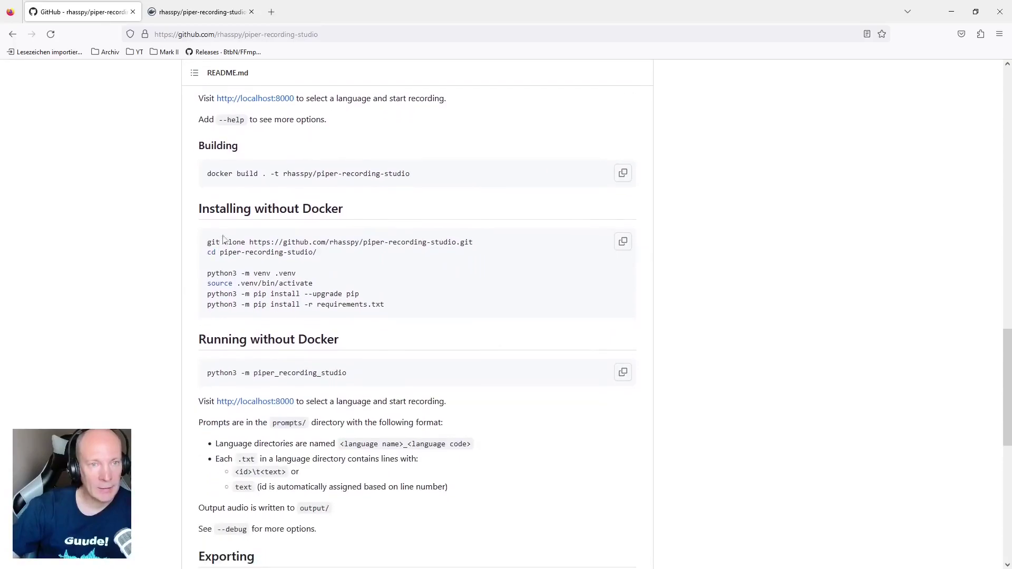
{"action": "left_click_drag", "start_coordinate": [213, 210], "coordinate": [327, 210]}
{"action": "left_click", "coordinate": [328, 209]}
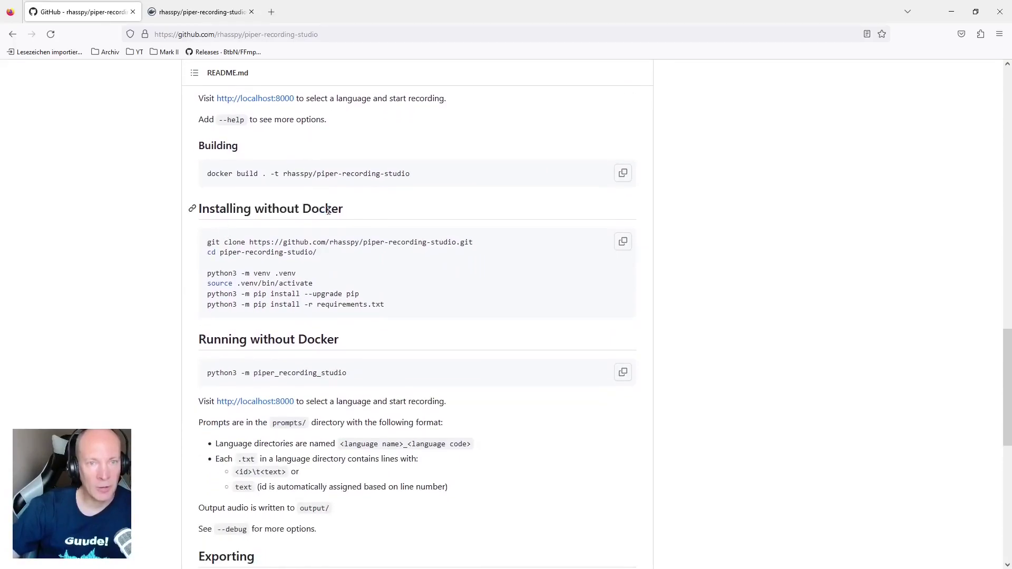
{"action": "left_click_drag", "start_coordinate": [208, 242], "coordinate": [483, 245]}
{"action": "left_click", "coordinate": [482, 245]}
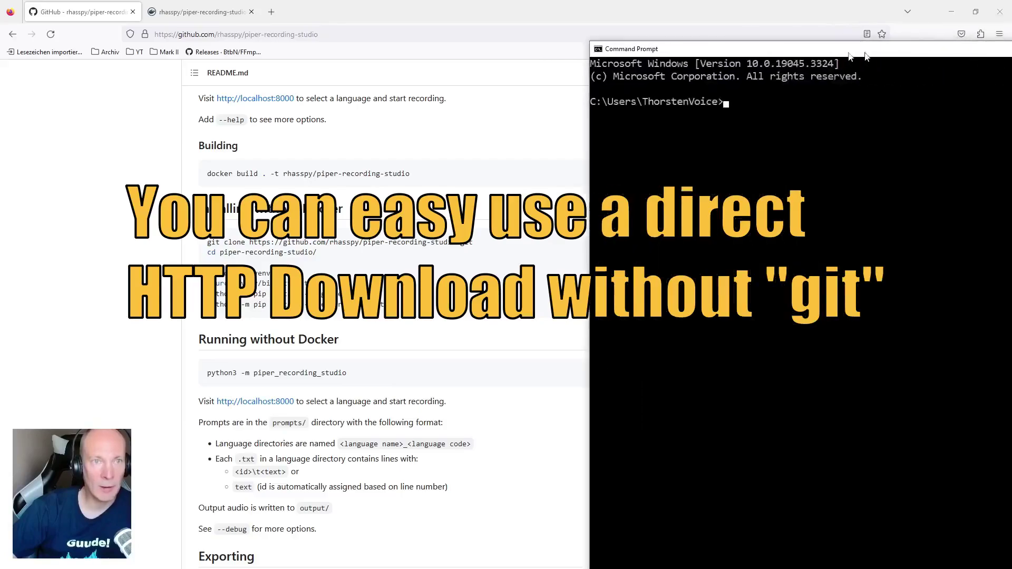
Step: Enter the Youtube folder in Command Prompt and list its contents with dir
{"action": "left_click_drag", "start_coordinate": [865, 50], "coordinate": [352, 34]}
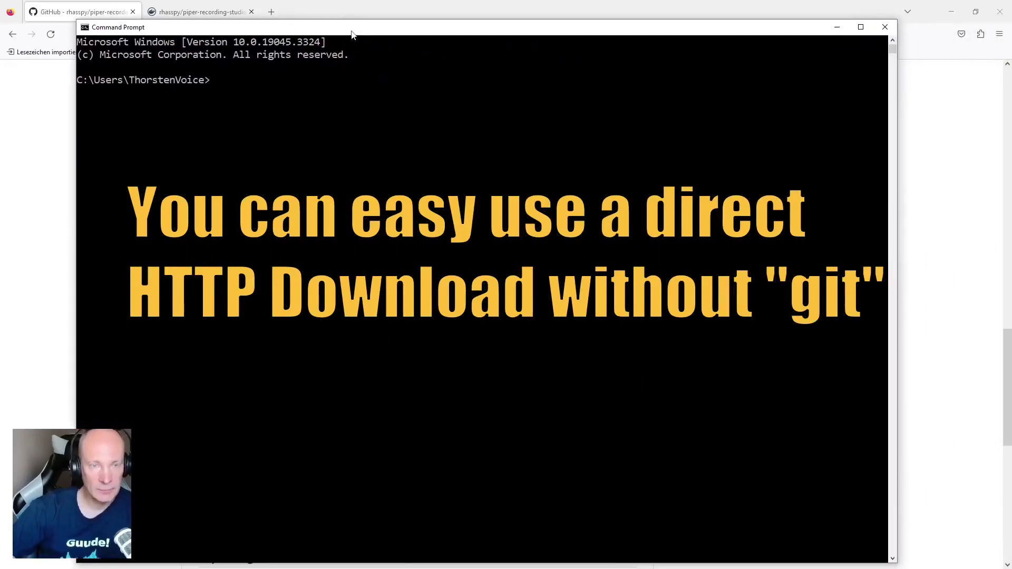
{"action": "type", "text": "cd Youtube"}
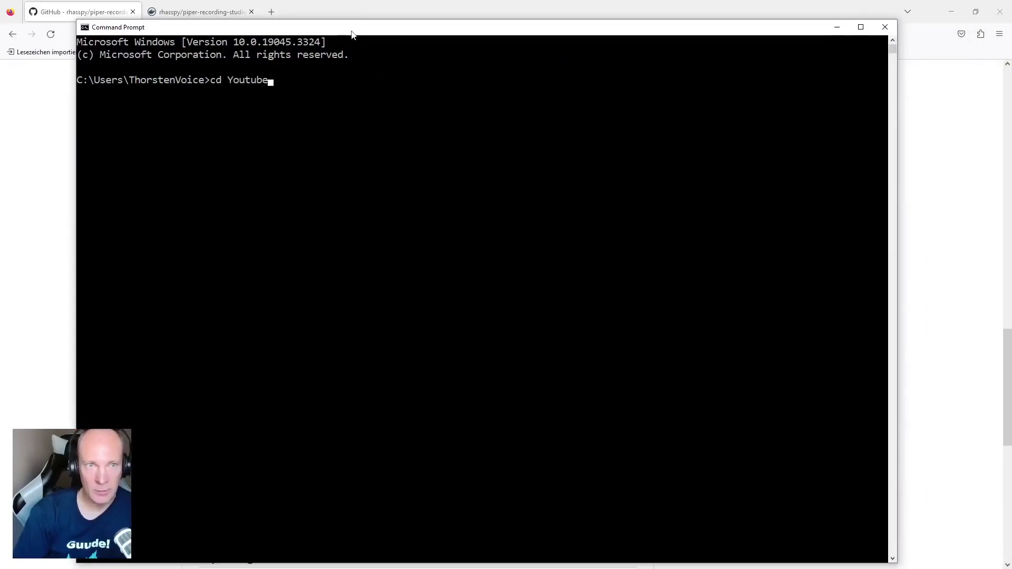
{"action": "key", "text": "Return"}
{"action": "type", "text": "dir"}
{"action": "key", "text": "Return"}
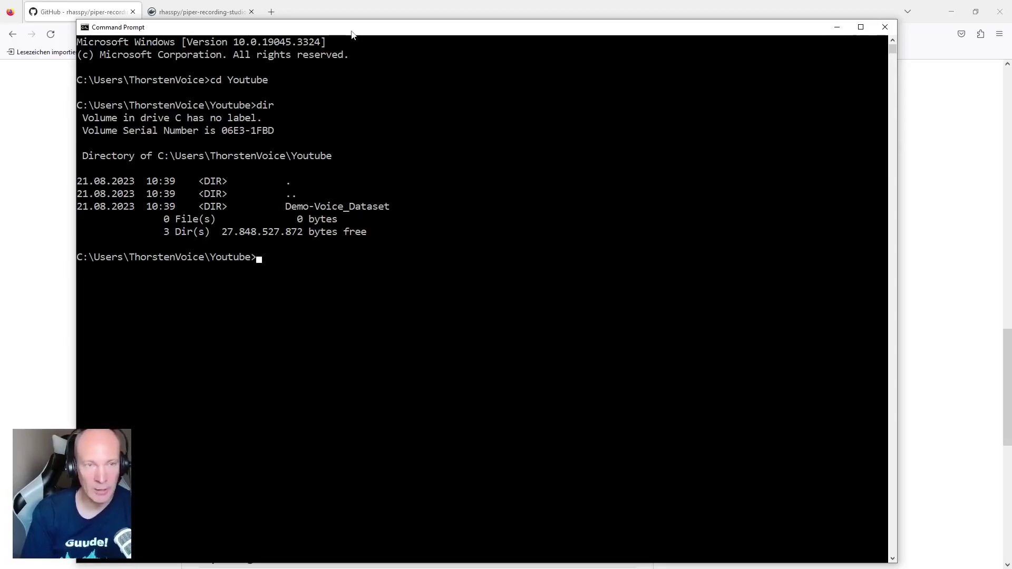
Step: Copy the README's git clone command and run it to clone piper-recording-studio
{"action": "left_click", "coordinate": [45, 112]}
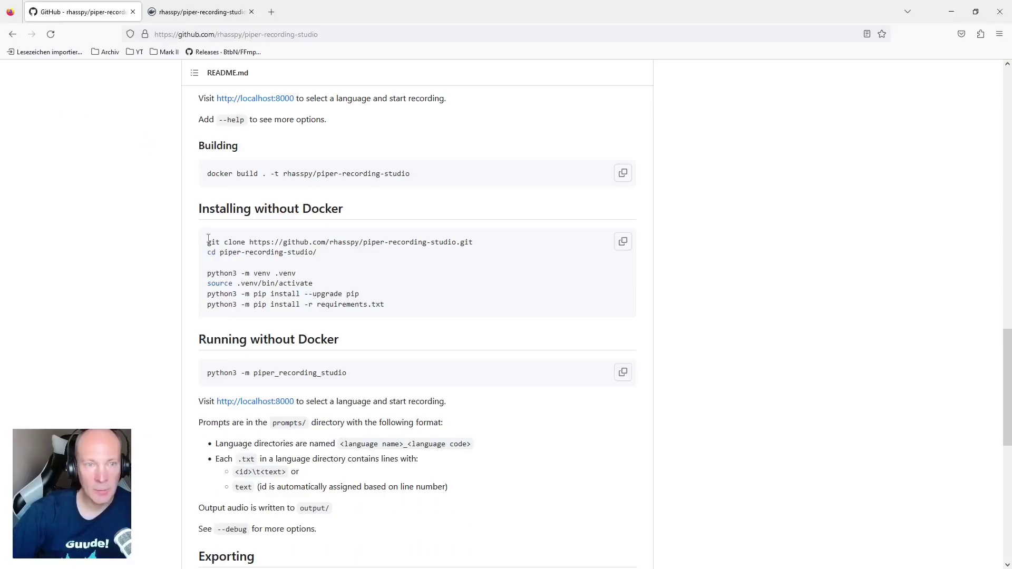
{"action": "left_click_drag", "start_coordinate": [208, 239], "coordinate": [495, 239]}
{"action": "right_click", "coordinate": [450, 243]}
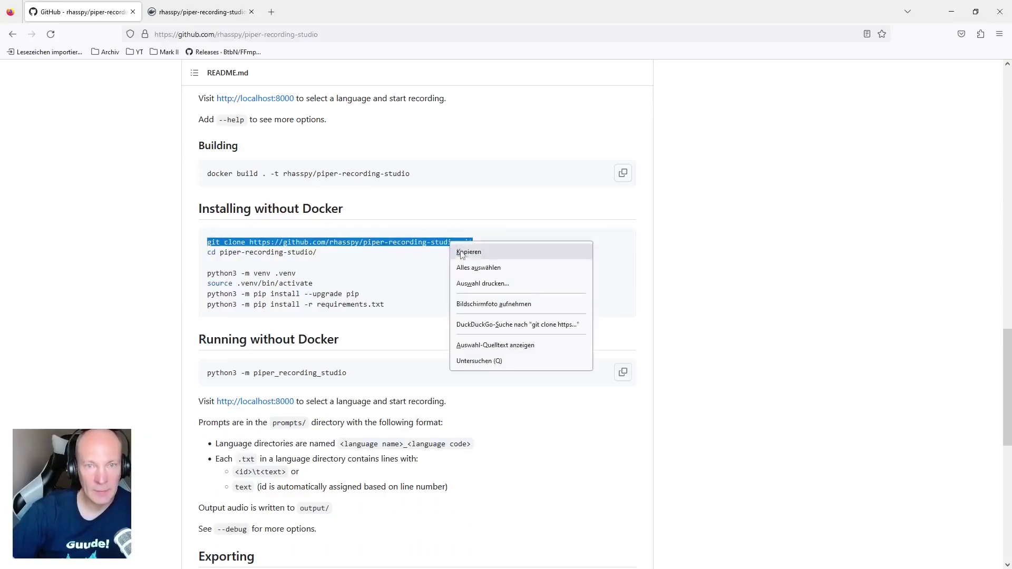
{"action": "left_click", "coordinate": [464, 252]}
{"action": "key", "text": "alt+Tab"}
{"action": "key", "text": "ctrl+v"}
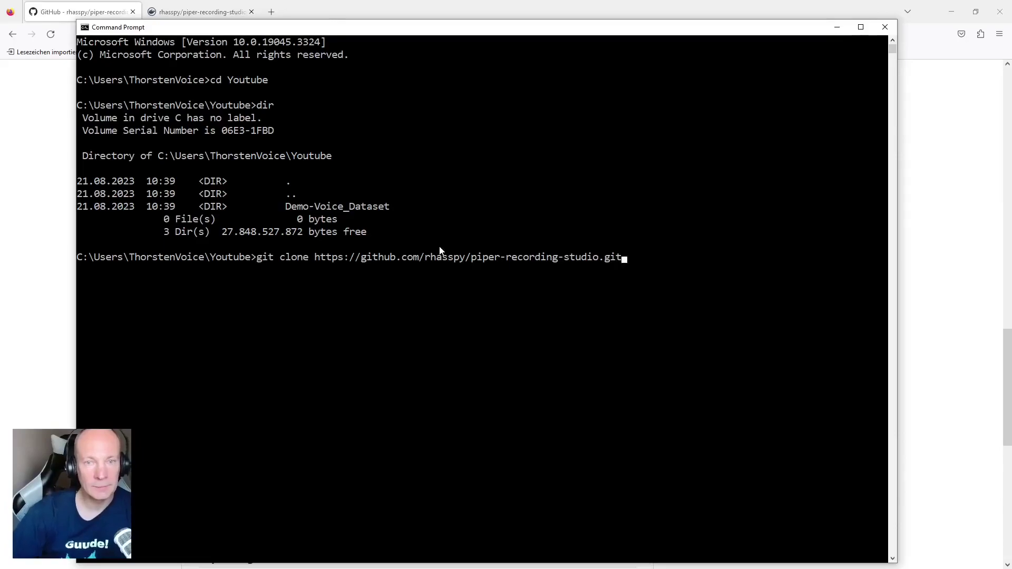
{"action": "key", "text": "Return"}
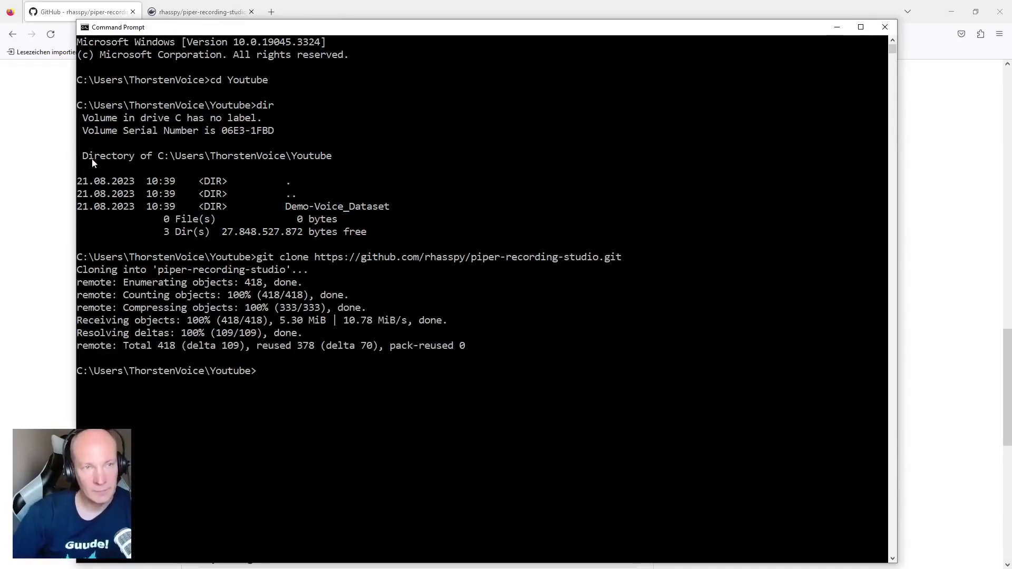
{"action": "left_click", "coordinate": [60, 213]}
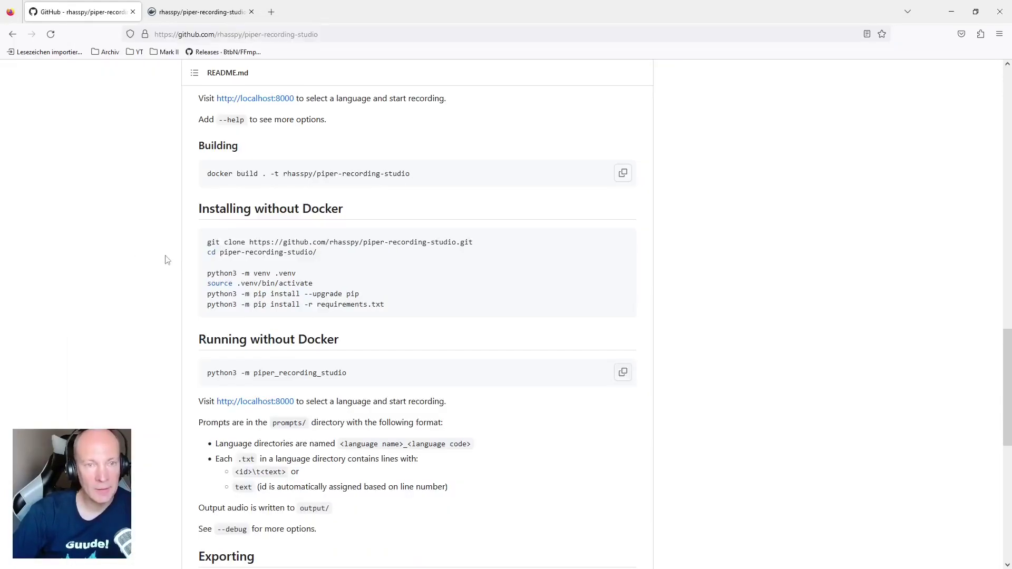
{"action": "mouse_move", "coordinate": [208, 254]}
{"action": "left_mouse_down"}
{"action": "mouse_move", "coordinate": [313, 244]}
{"action": "mouse_move", "coordinate": [328, 256]}
{"action": "left_mouse_up"}
Step: Enter the piper-recording-studio folder and check the Python version with python -V
{"action": "key", "text": "ctrl+c"}
{"action": "key", "text": "alt+Tab"}
{"action": "key", "text": "ctrl+v"}
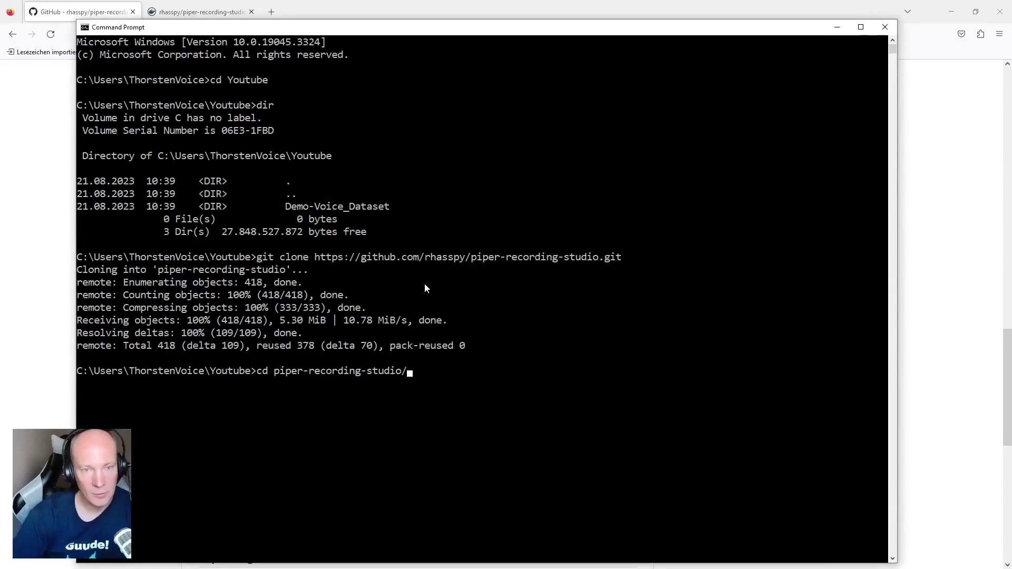
{"action": "key", "text": "Return"}
{"action": "key", "text": "alt+Tab"}
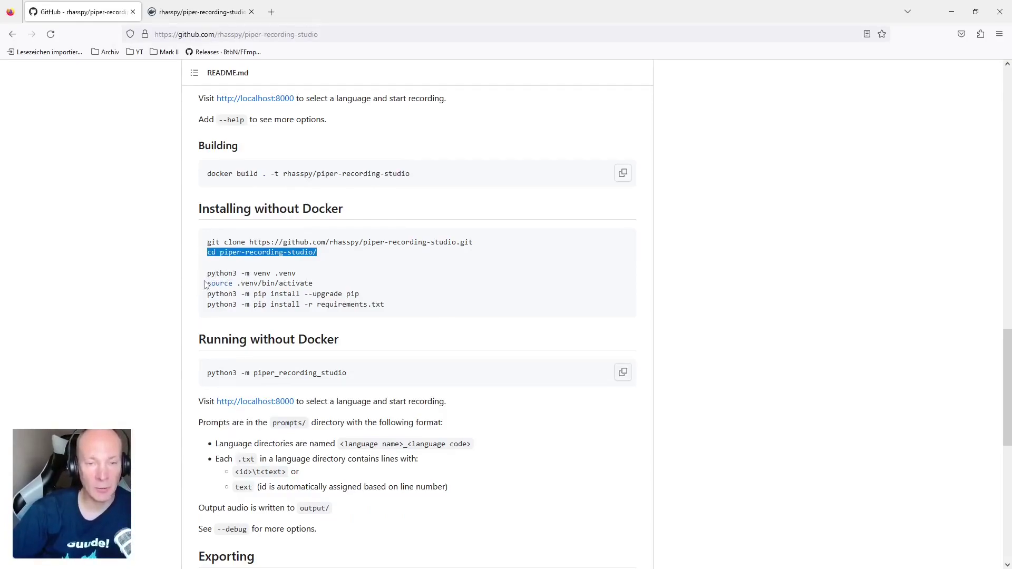
{"action": "key", "text": "alt+Tab"}
{"action": "type", "text": "pytho"}
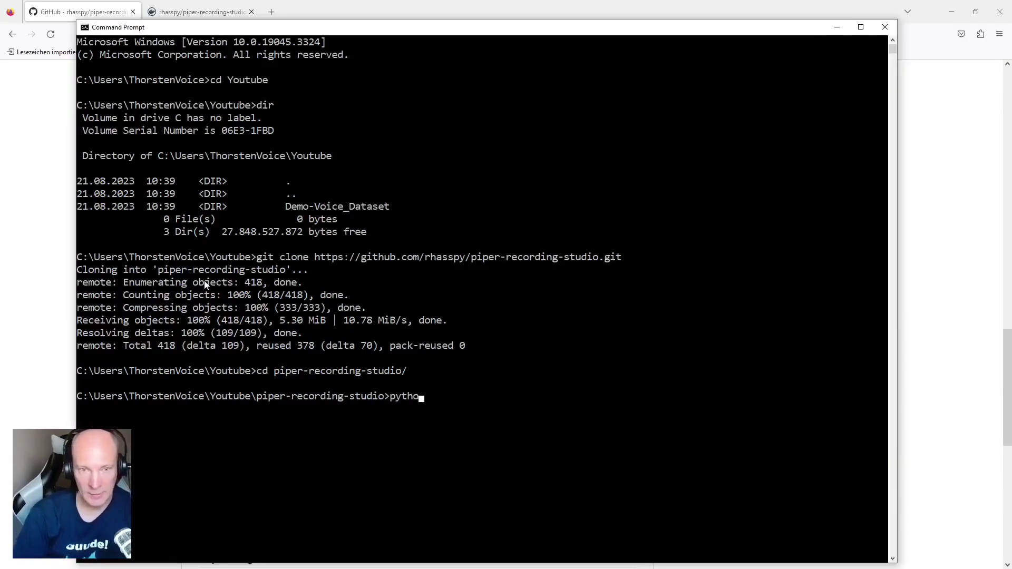
{"action": "type", "text": "n -V"}
{"action": "key", "text": "Return"}
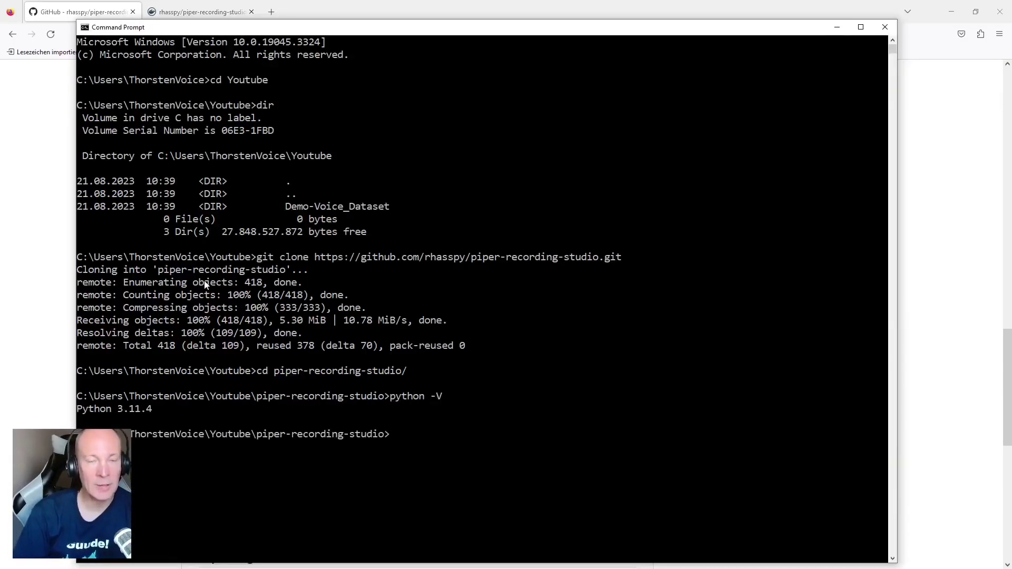
Step: Create the .venv virtual environment with 'python -m venv .venv'
{"action": "left_click", "coordinate": [52, 293]}
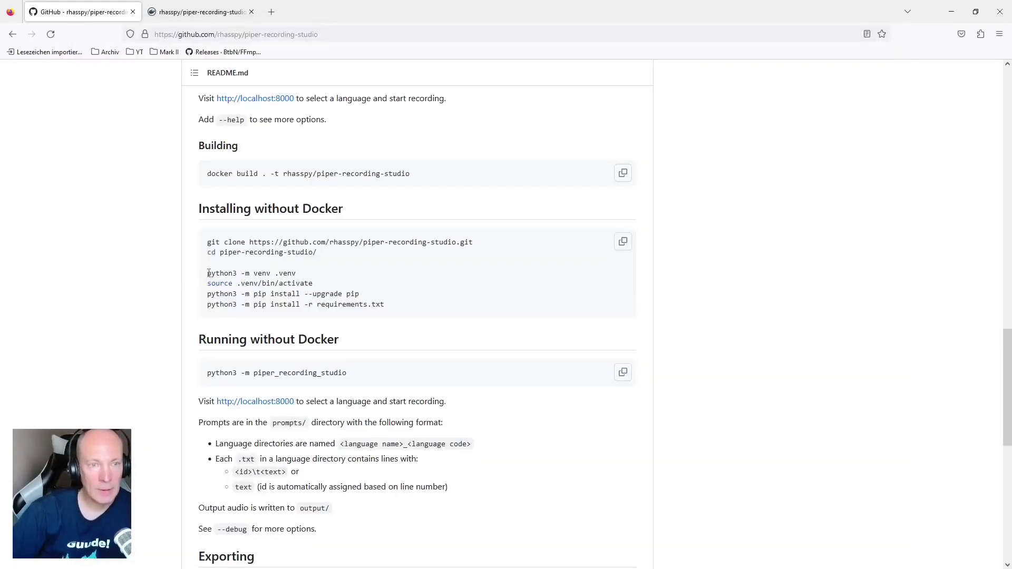
{"action": "left_click_drag", "start_coordinate": [222, 275], "coordinate": [311, 279]}
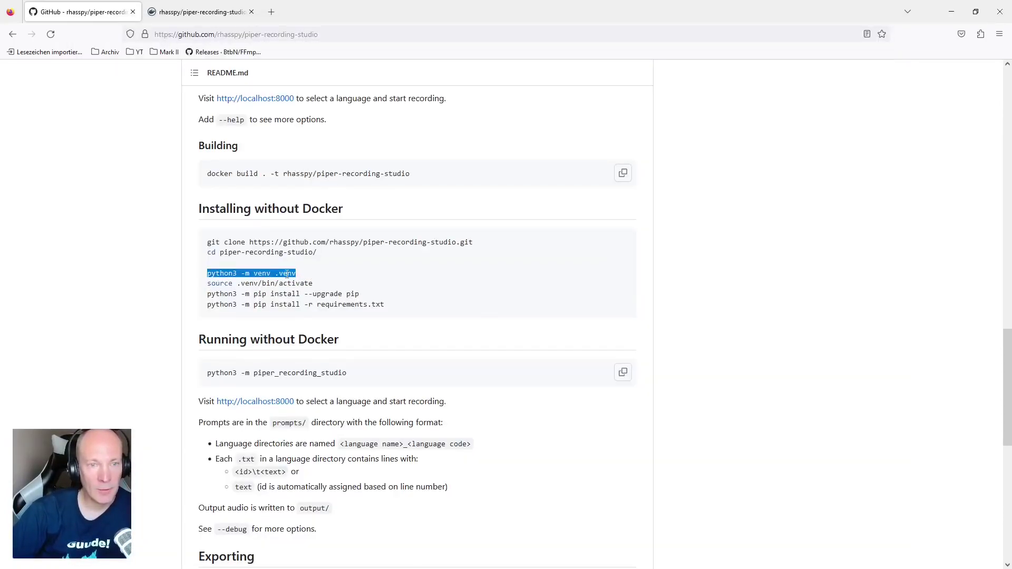
{"action": "right_click", "coordinate": [288, 274]}
{"action": "left_click", "coordinate": [305, 285]}
{"action": "key", "text": "alt+Tab"}
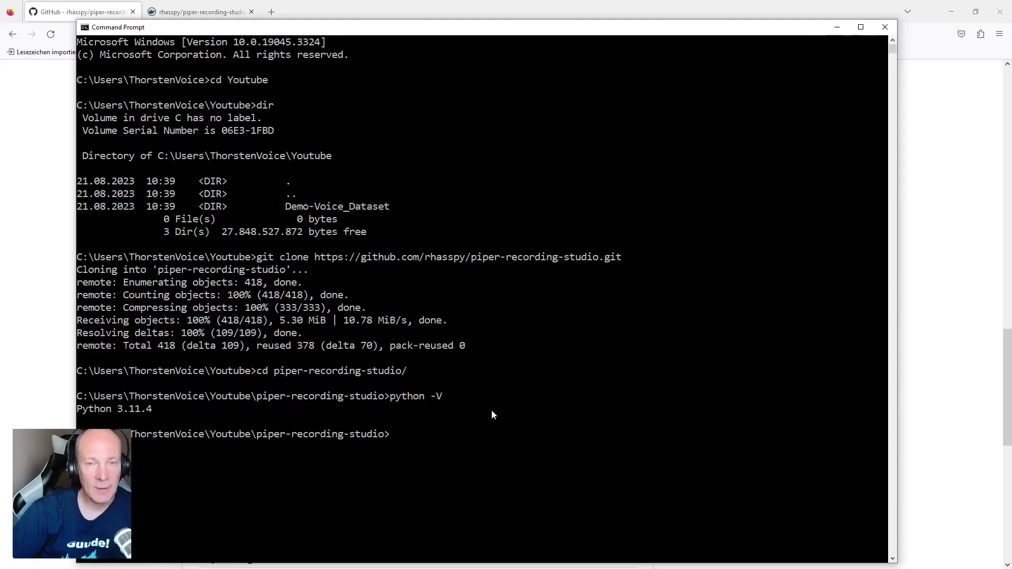
{"action": "key", "text": "ctrl+v"}
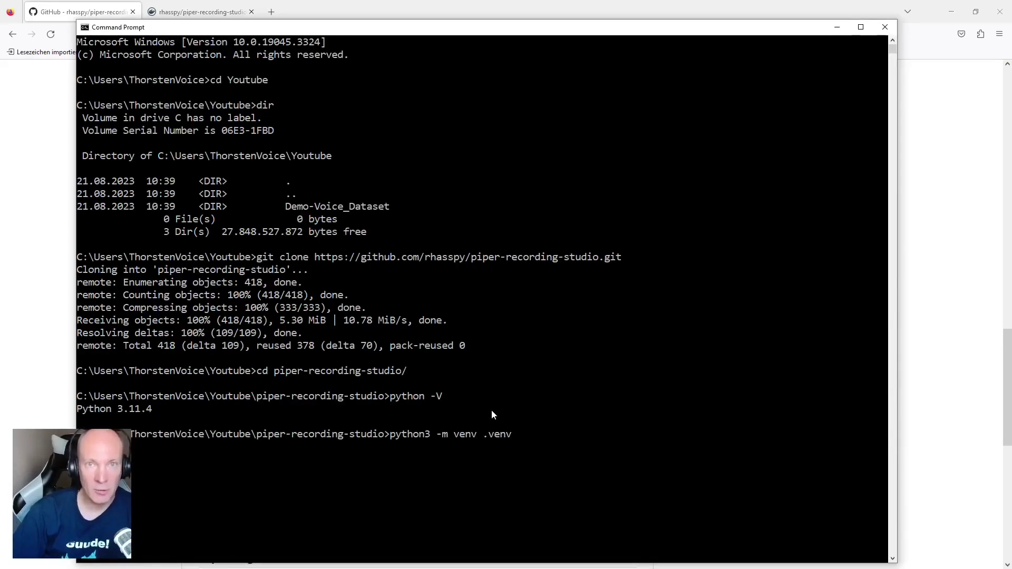
{"action": "key", "text": "Left"}
{"action": "key", "text": "Left"}
{"action": "key", "text": "Left"}
{"action": "key", "text": "Left"}
{"action": "key", "text": "Left"}
{"action": "key", "text": "Left"}
{"action": "key", "text": "Left"}
{"action": "key", "text": "Left"}
{"action": "key", "text": "BackSpace"}
{"action": "key", "text": "Return"}
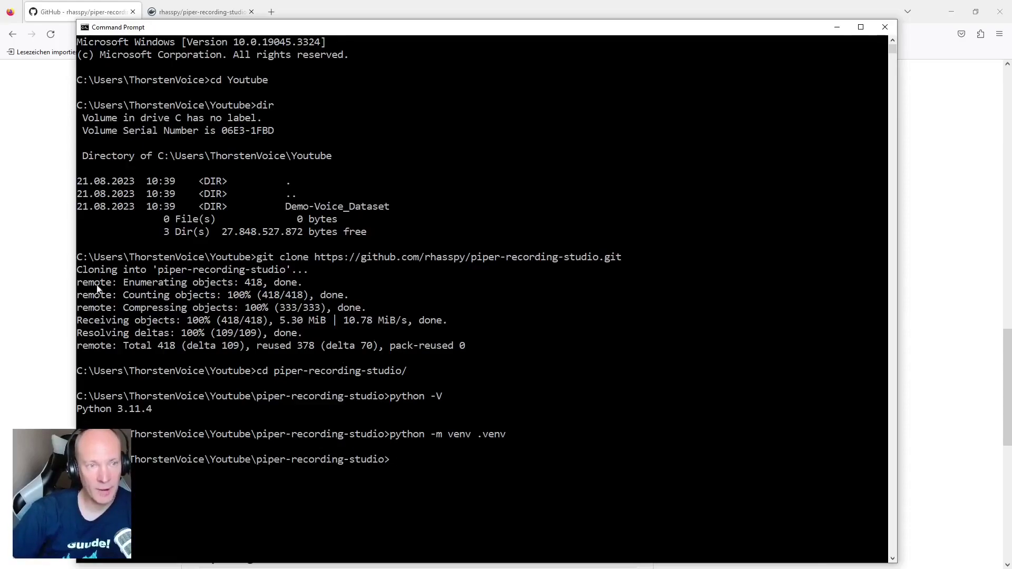
Step: Activate the environment with .\.venv\Scripts\activate.bat
{"action": "left_click", "coordinate": [57, 289]}
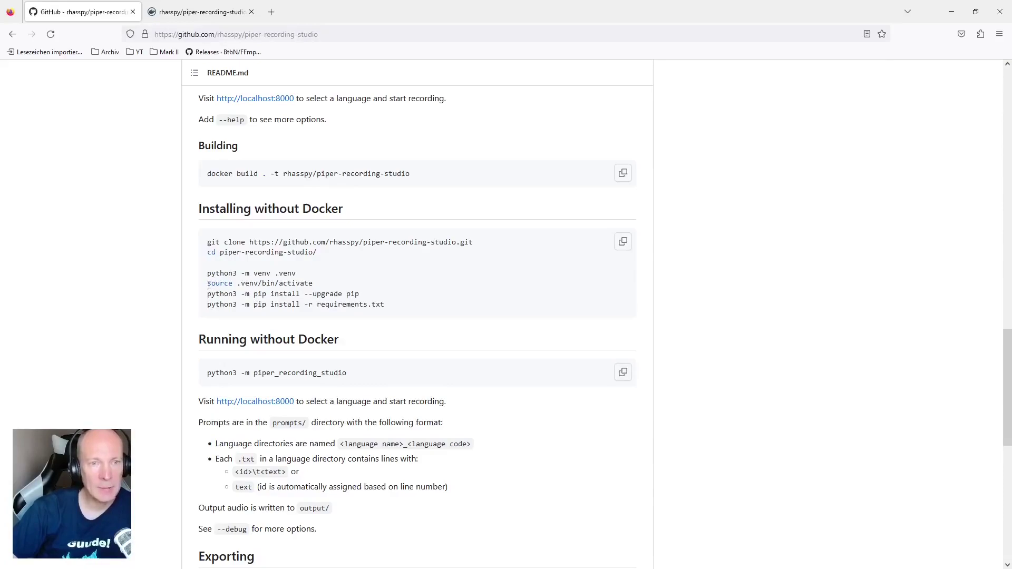
{"action": "left_click_drag", "start_coordinate": [208, 285], "coordinate": [318, 284]}
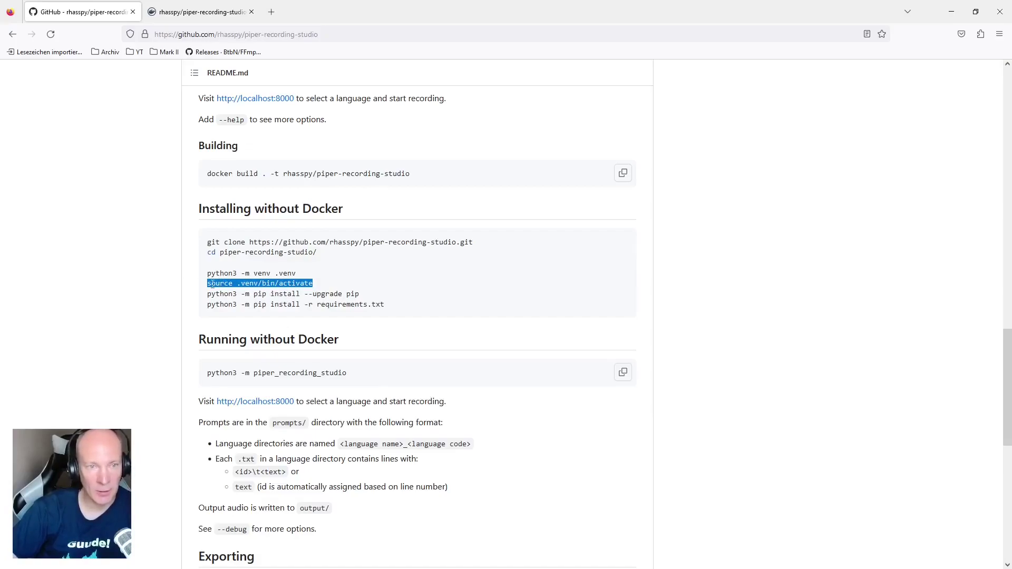
{"action": "left_click", "coordinate": [209, 285]}
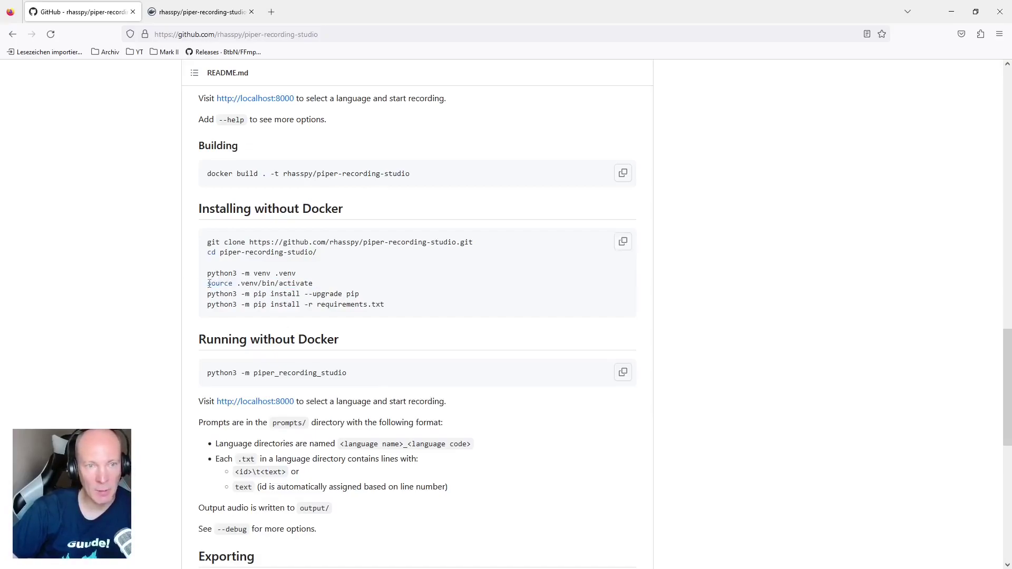
{"action": "left_click_drag", "start_coordinate": [209, 285], "coordinate": [318, 285]}
{"action": "left_click", "coordinate": [321, 288]}
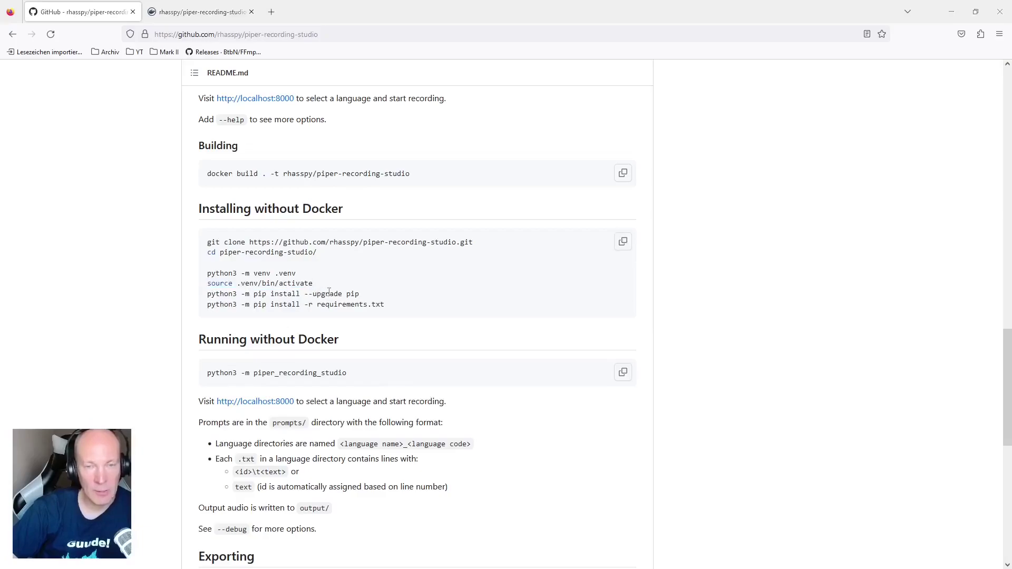
{"action": "key", "text": "alt+Tab"}
{"action": "type", "text": ".\\.venv\\sc"}
{"action": "key", "text": "Tab"}
{"action": "type", "text": "\\a"}
{"action": "key", "text": "Tab"}
{"action": "type", "text": ".bat"}
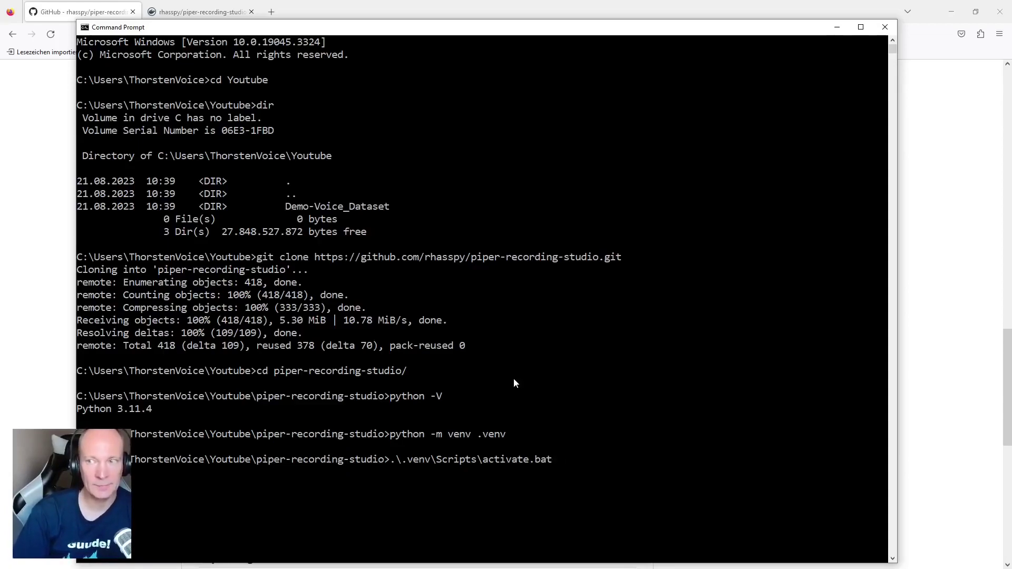
{"action": "key", "text": "Return"}
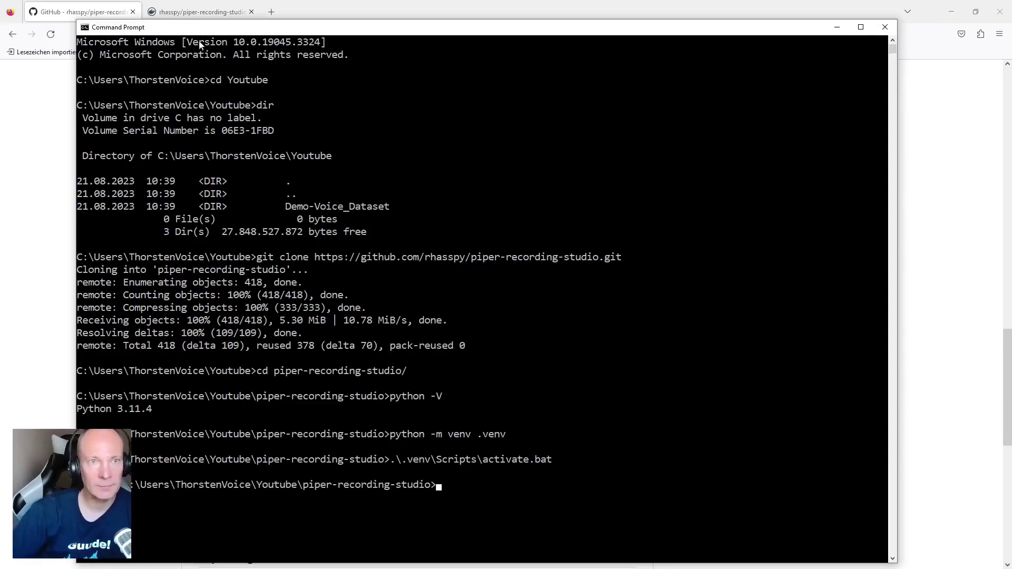
Step: Confirm the (.venv) prompt prefix and list the environment's packages with pip list
{"action": "left_click_drag", "start_coordinate": [213, 32], "coordinate": [283, 20]}
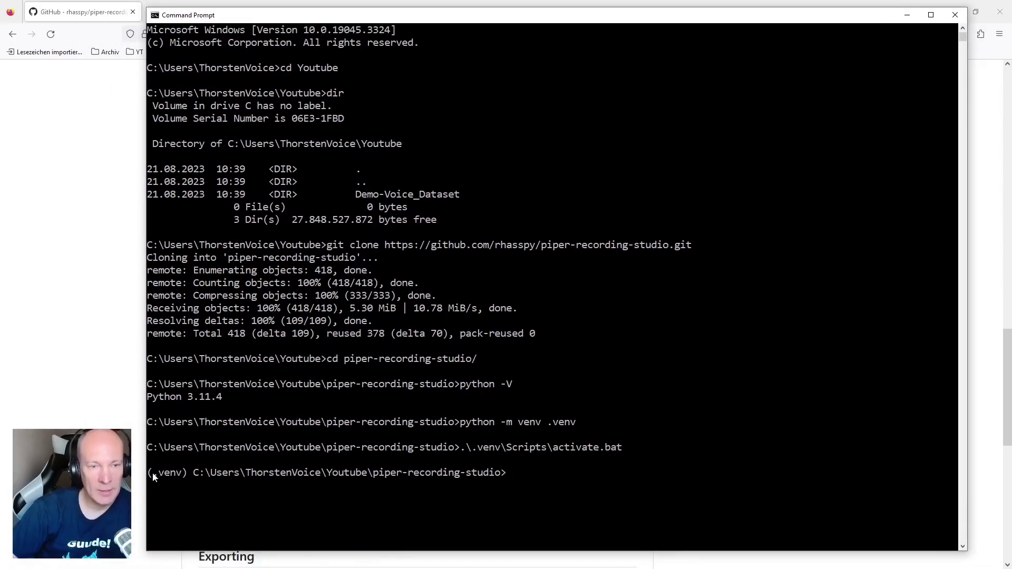
{"action": "left_click_drag", "start_coordinate": [149, 473], "coordinate": [187, 475]}
{"action": "left_click", "coordinate": [242, 459]}
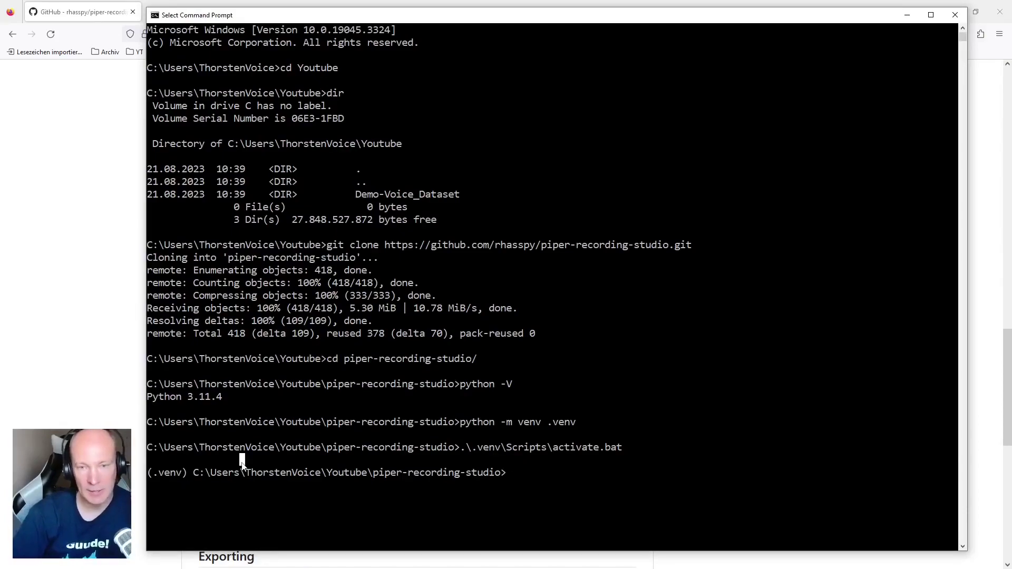
{"action": "type", "text": "pip list"}
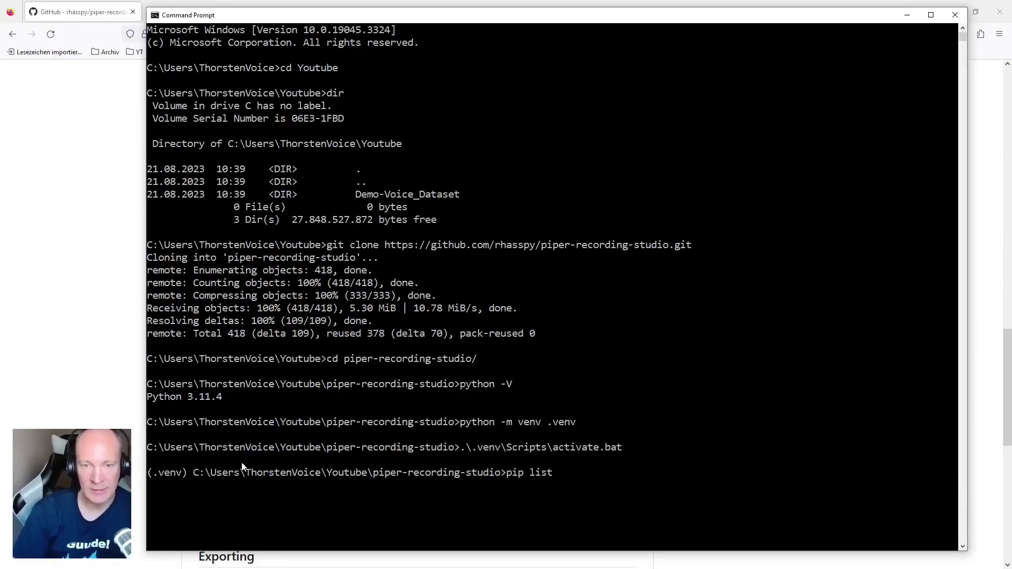
{"action": "key", "text": "Return"}
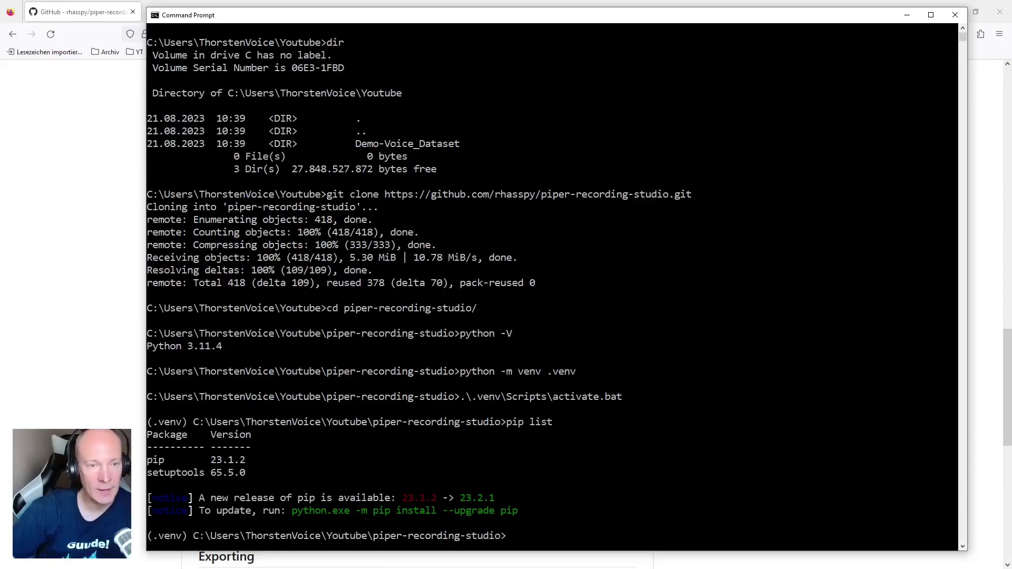
{"action": "left_click", "coordinate": [132, 449]}
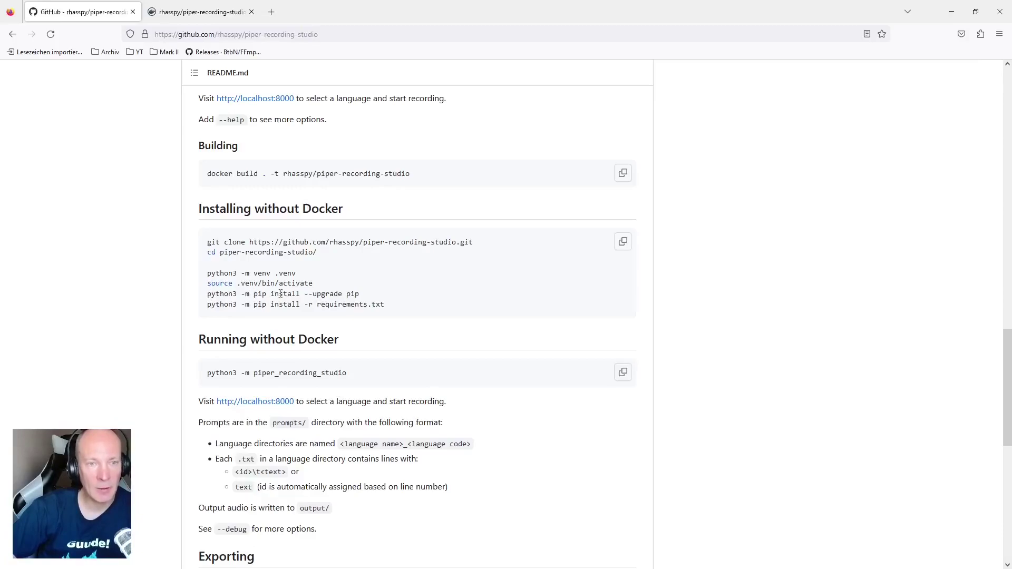
Step: Run the suggested 'python.exe -m pip install --upgrade pip', moving pip from 23.1.2 to 23.2.1
{"action": "key", "text": "alt+Tab"}
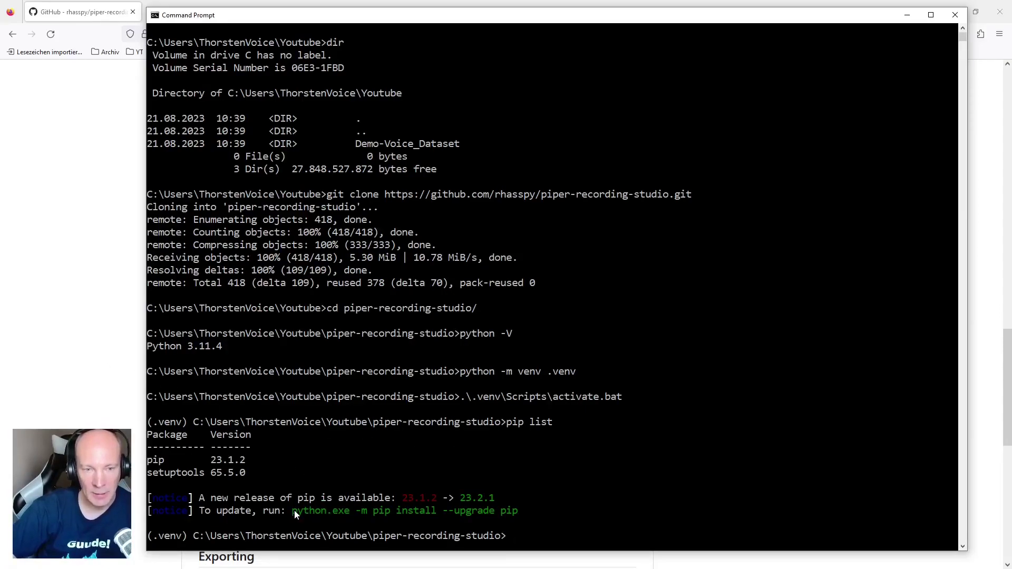
{"action": "left_click_drag", "start_coordinate": [293, 510], "coordinate": [518, 511]}
{"action": "key", "text": "ctrl+c"}
{"action": "key", "text": "ctrl+v"}
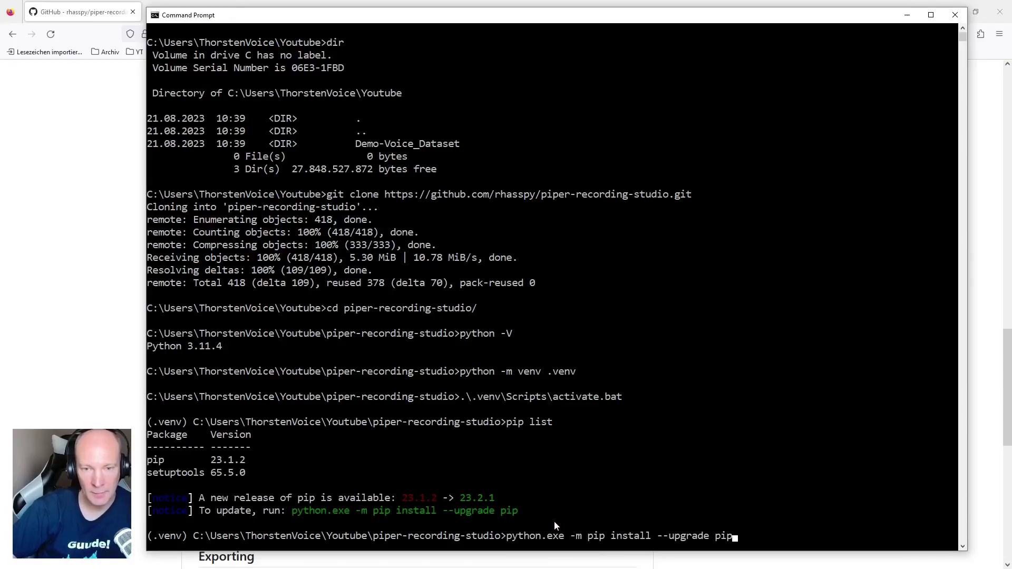
{"action": "key", "text": "Return"}
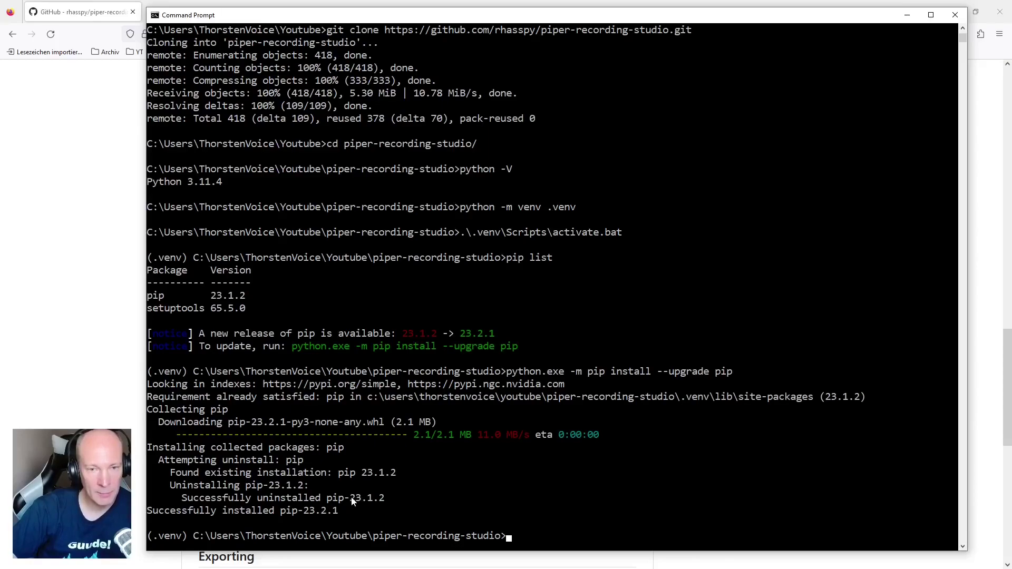
{"action": "left_click_drag", "start_coordinate": [351, 499], "coordinate": [383, 500]}
{"action": "left_click", "coordinate": [305, 510]}
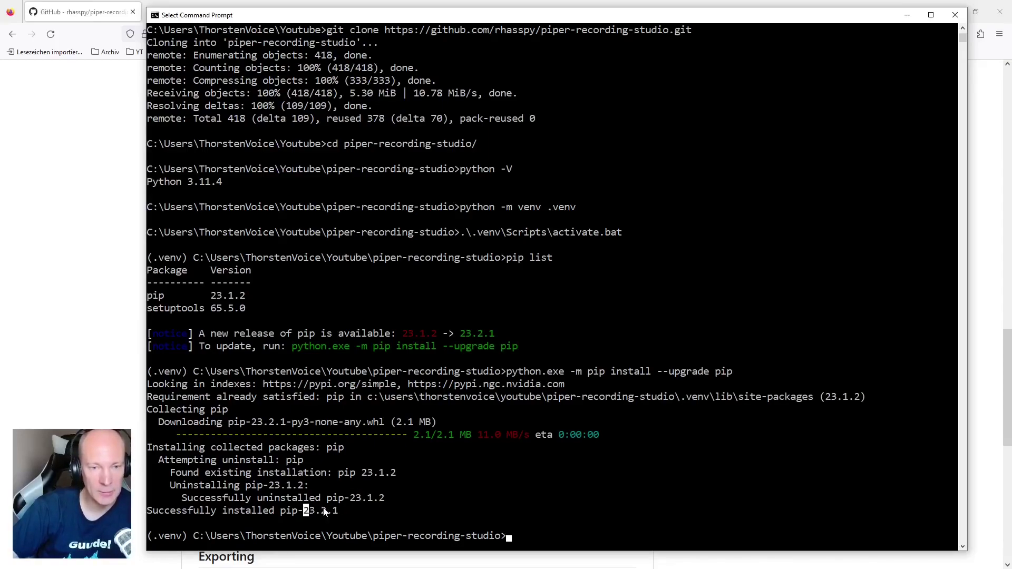
{"action": "left_click", "coordinate": [329, 510]}
{"action": "key", "text": "Escape"}
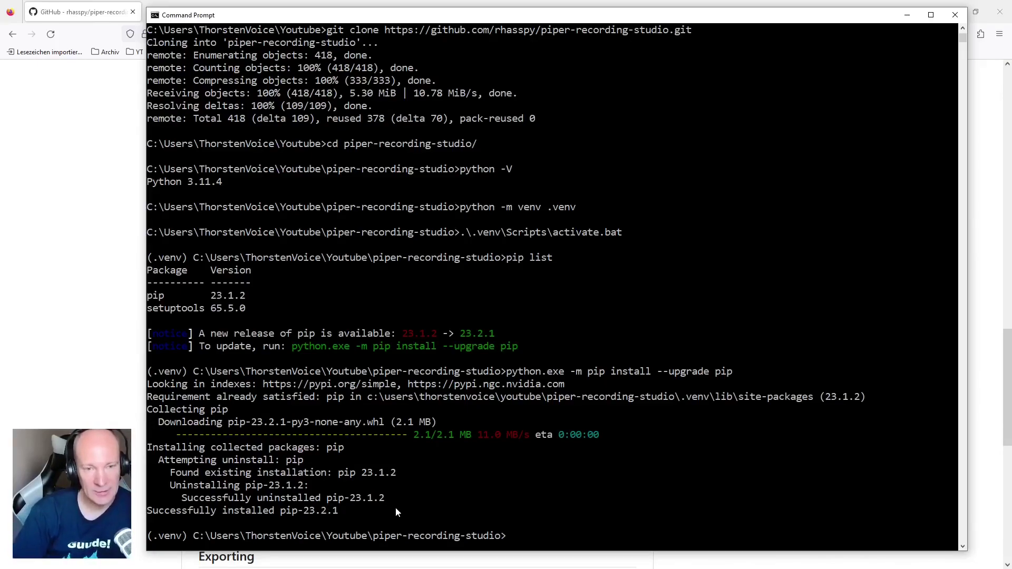
{"action": "key", "text": "alt+Tab"}
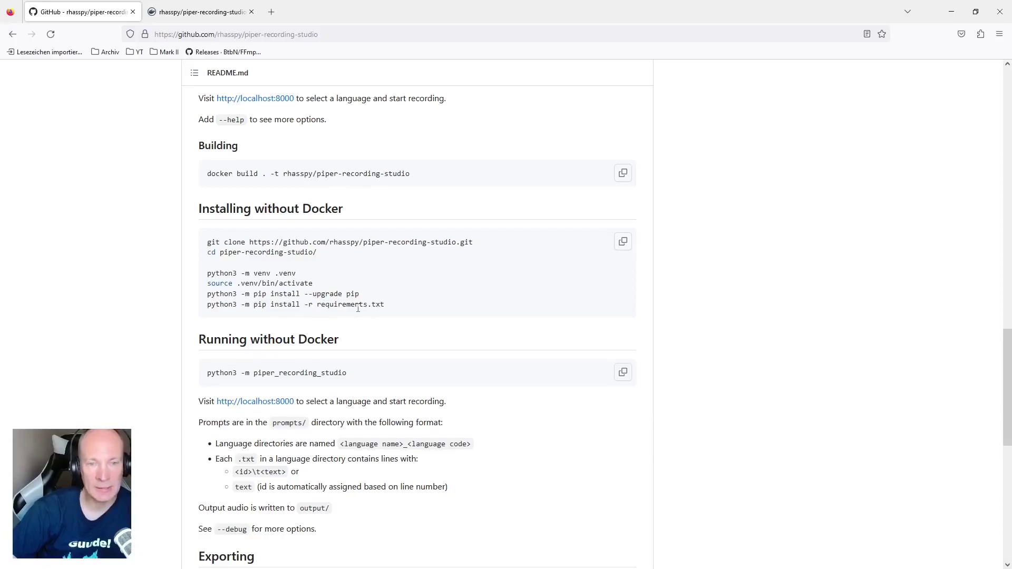
Step: Run pip install -r requirements.txt, then pip list to confirm quart 0.18.4 and hypercorn 0.14.3
{"action": "key", "text": "alt+Tab"}
{"action": "type", "text": "pip install -r"}
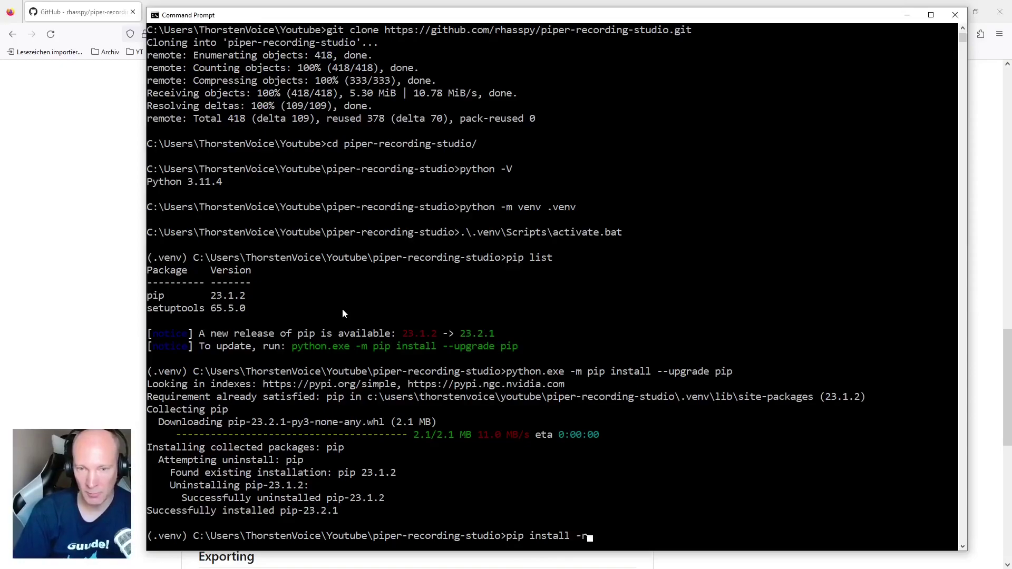
{"action": "type", "text": " requirements.txt"}
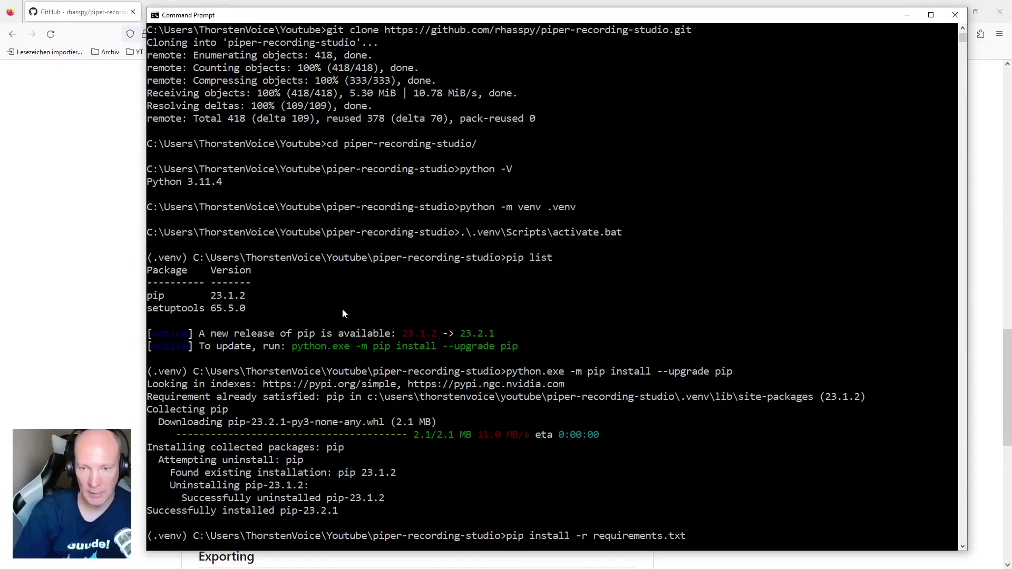
{"action": "key", "text": "Return"}
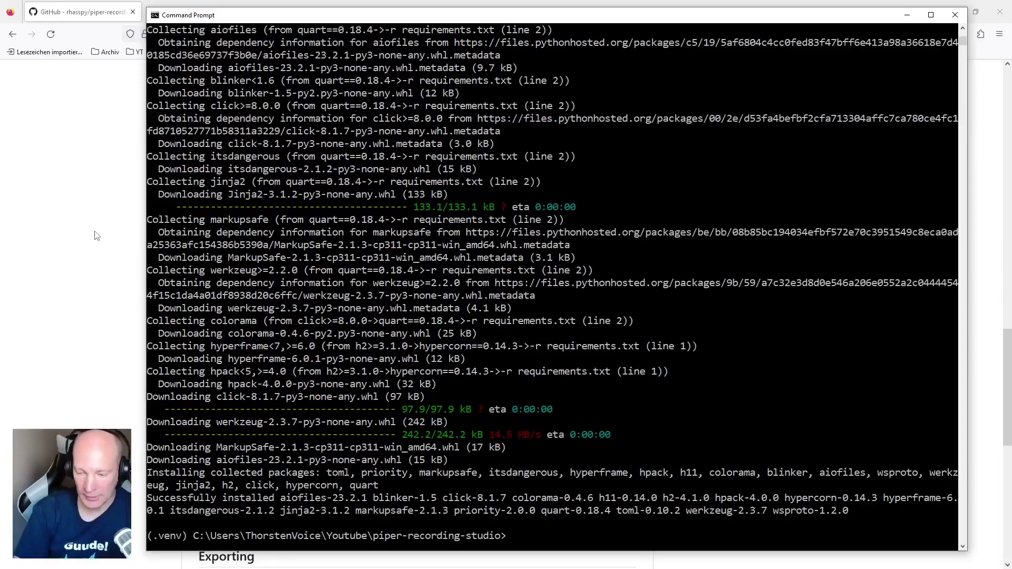
{"action": "type", "text": "pip list"}
{"action": "key", "text": "Return"}
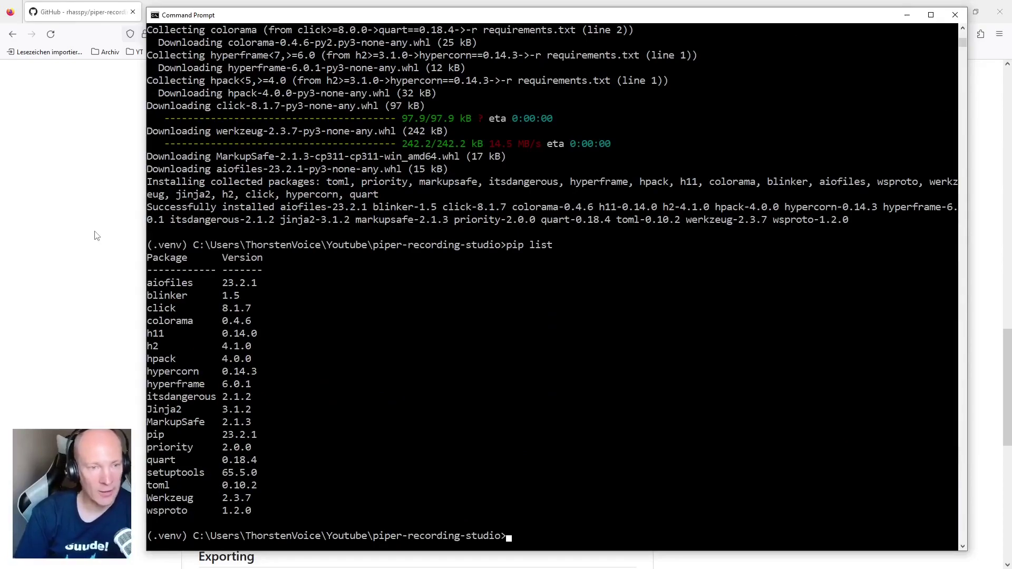
Step: Run 'python -m piper_recording_studio', adapted from the README's python3 command, to start the server
{"action": "left_click", "coordinate": [97, 236]}
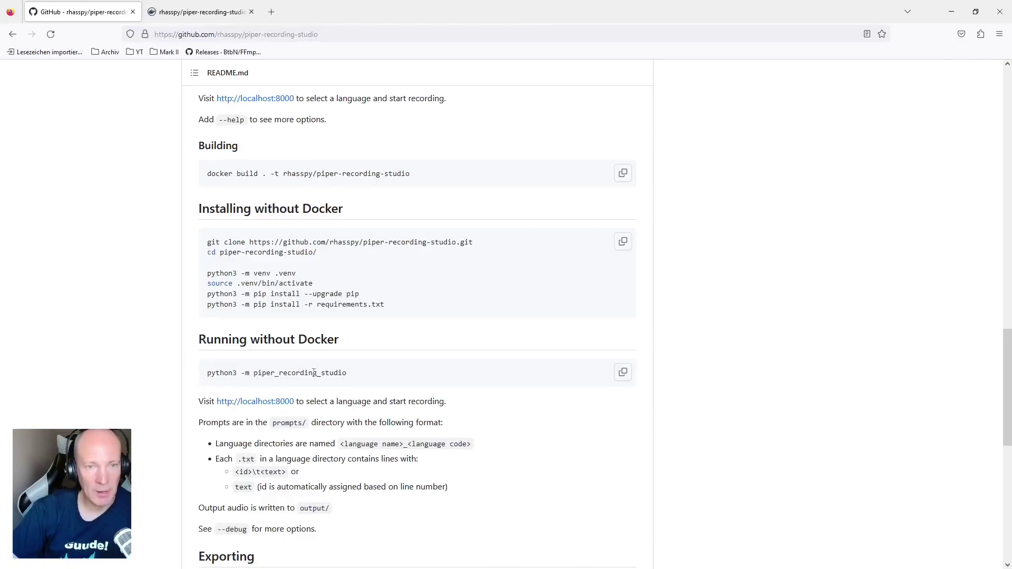
{"action": "left_click_drag", "start_coordinate": [346, 372], "coordinate": [207, 374]}
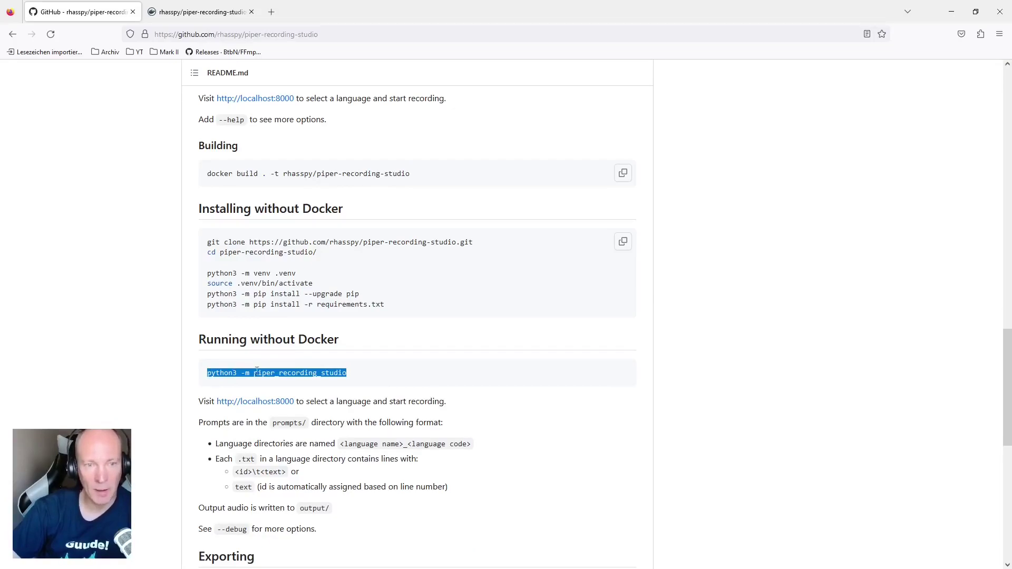
{"action": "key", "text": "alt+Tab"}
{"action": "key", "text": "ctrl+v"}
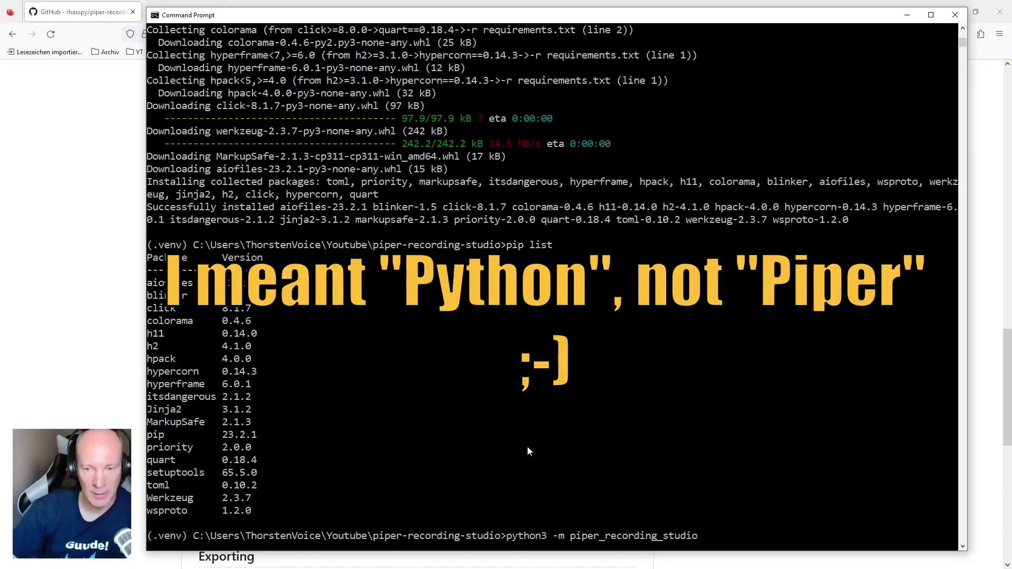
{"action": "key", "text": "Home"}
{"action": "key", "text": "Right"}
{"action": "key", "text": "Right"}
{"action": "key", "text": "Right"}
{"action": "key", "text": "Right"}
{"action": "key", "text": "Right"}
{"action": "key", "text": "Right"}
{"action": "key", "text": "Right"}
{"action": "key", "text": "BackSpace"}
{"action": "key", "text": "Return"}
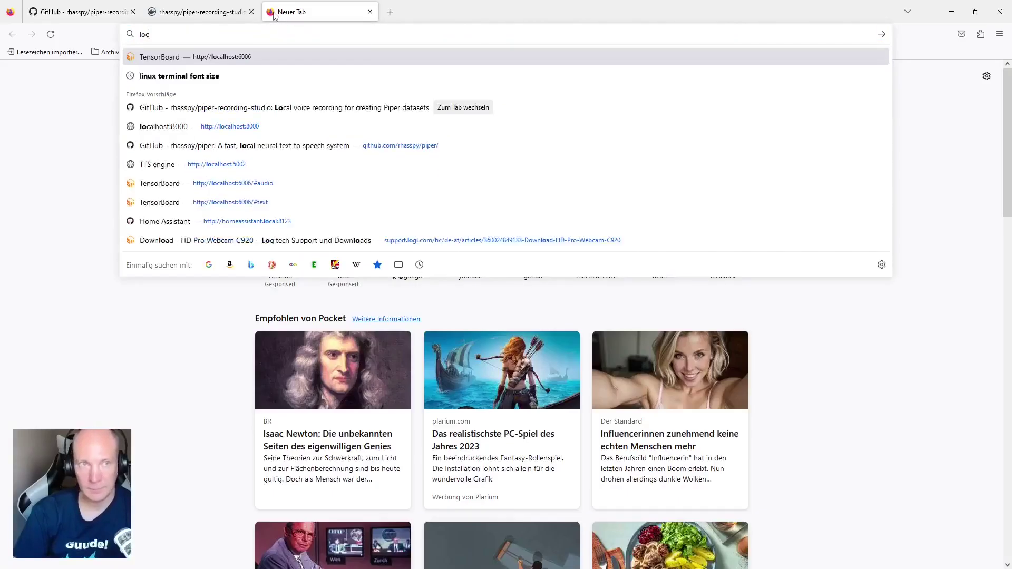
Step: Open localhost:8000 in the browser to load the recording studio
{"action": "type", "text": "cal"}
{"action": "key", "text": "BackSpace"}
{"action": "key", "text": "BackSpace"}
{"action": "key", "text": "BackSpace"}
{"action": "type", "text": "calhost:60"}
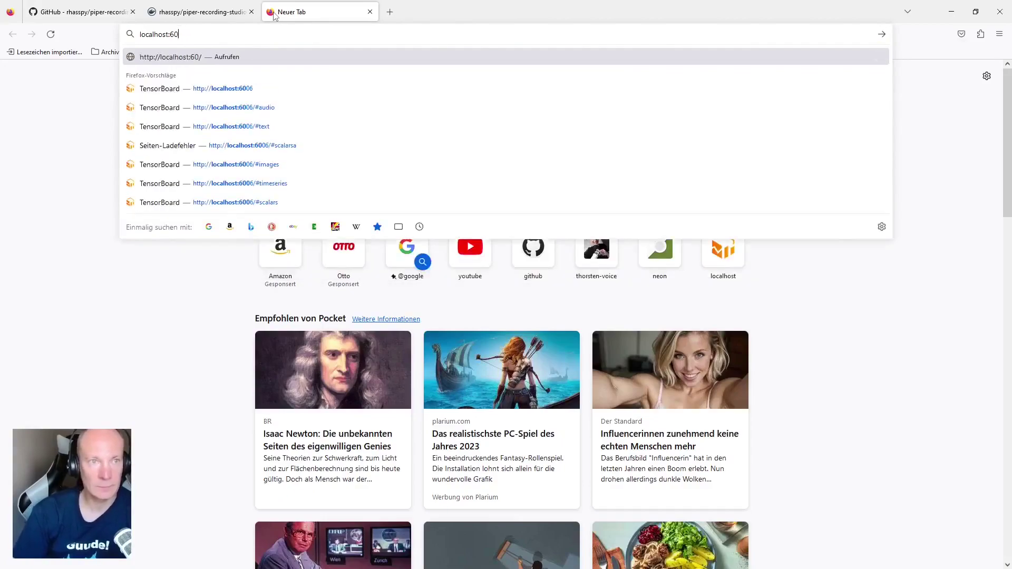
{"action": "key", "text": "BackSpace"}
{"action": "key", "text": "BackSpace"}
{"action": "type", "text": "8000/"}
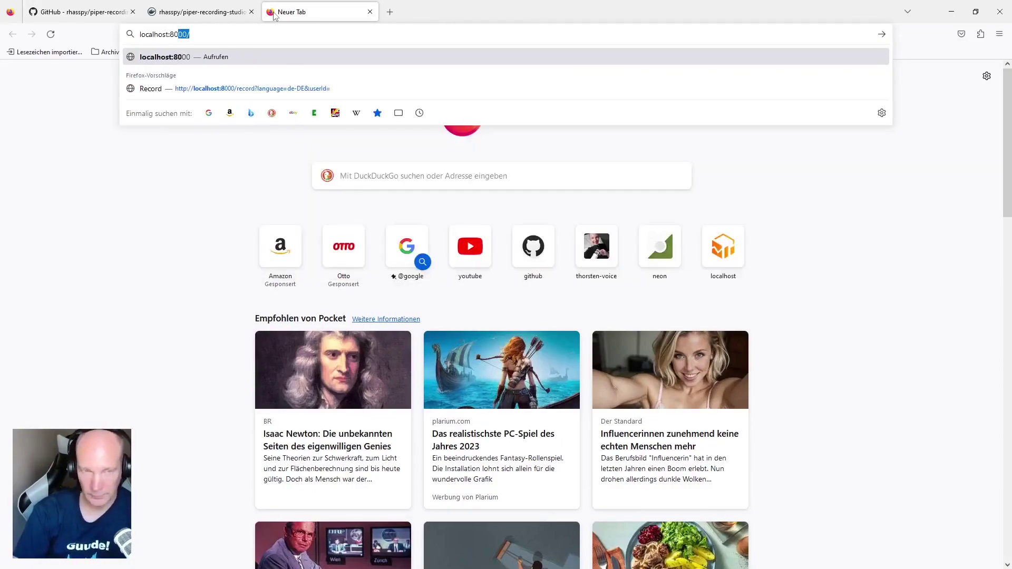
{"action": "key", "text": "Return"}
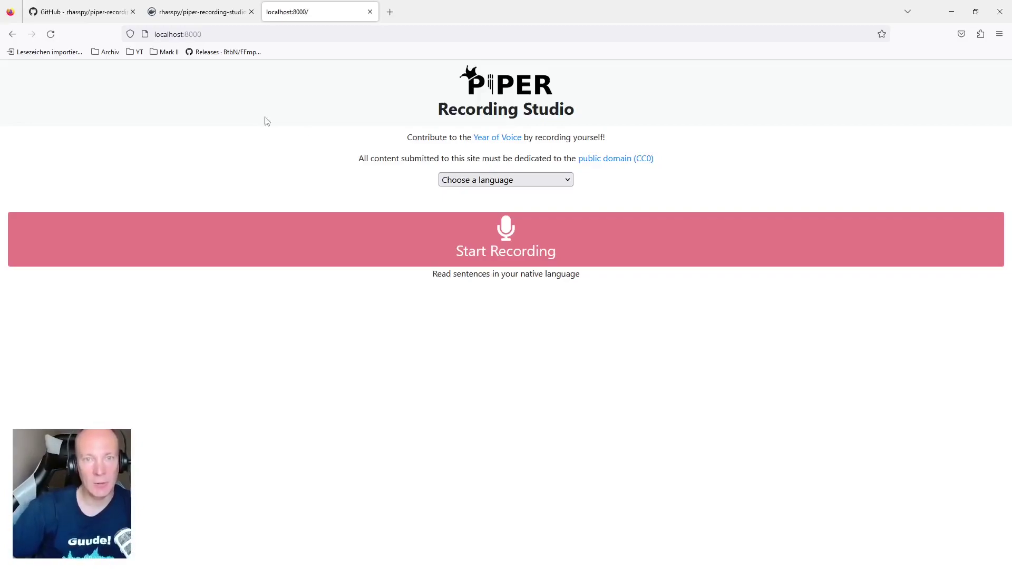
Step: Choose English (United States) from the language list
{"action": "left_click", "coordinate": [443, 177]}
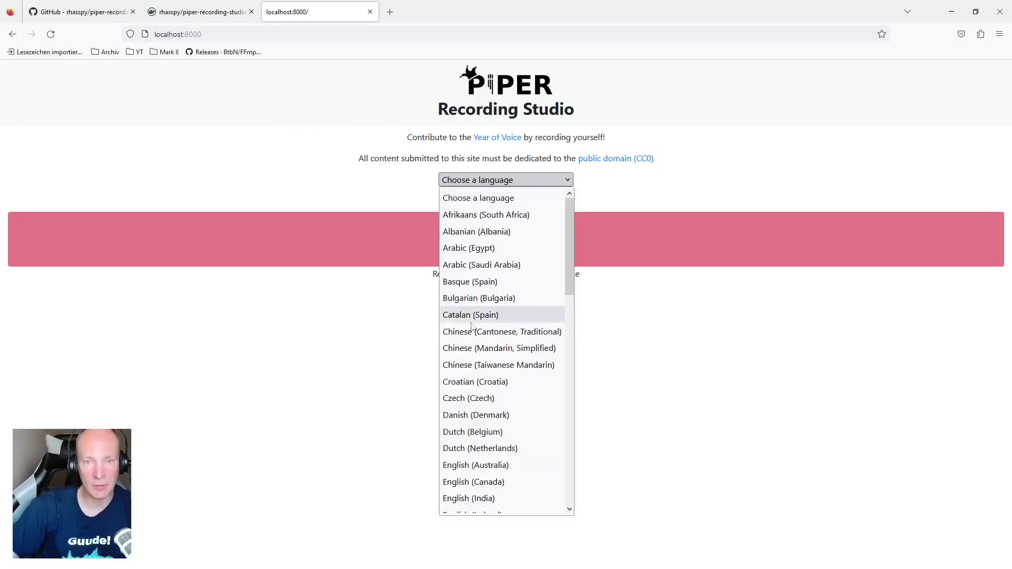
{"action": "key", "text": "e"}
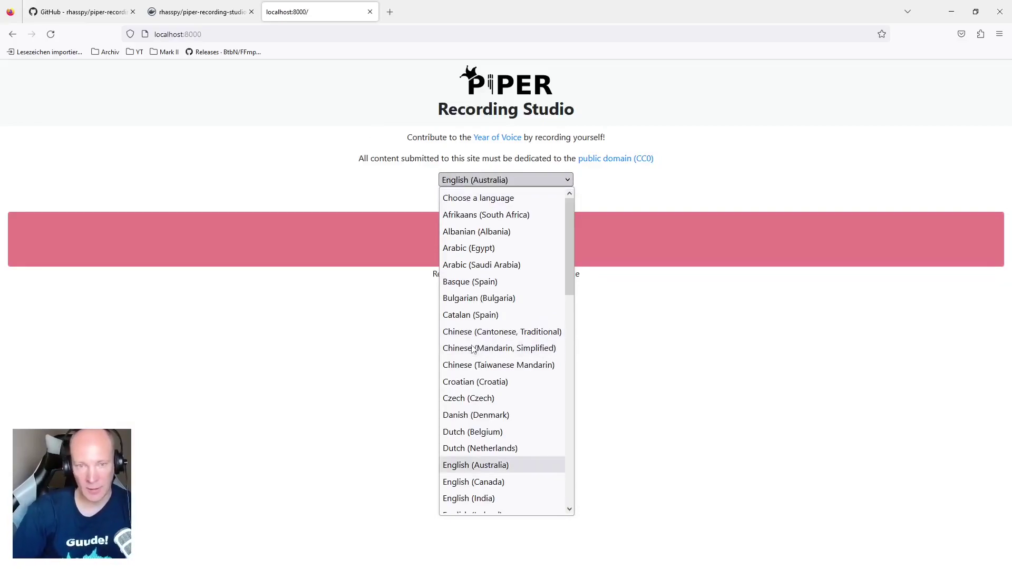
{"action": "scroll", "coordinate": [478, 483], "scroll_direction": "down", "scroll_amount": 2}
{"action": "scroll", "coordinate": [478, 483], "scroll_direction": "down", "scroll_amount": 4}
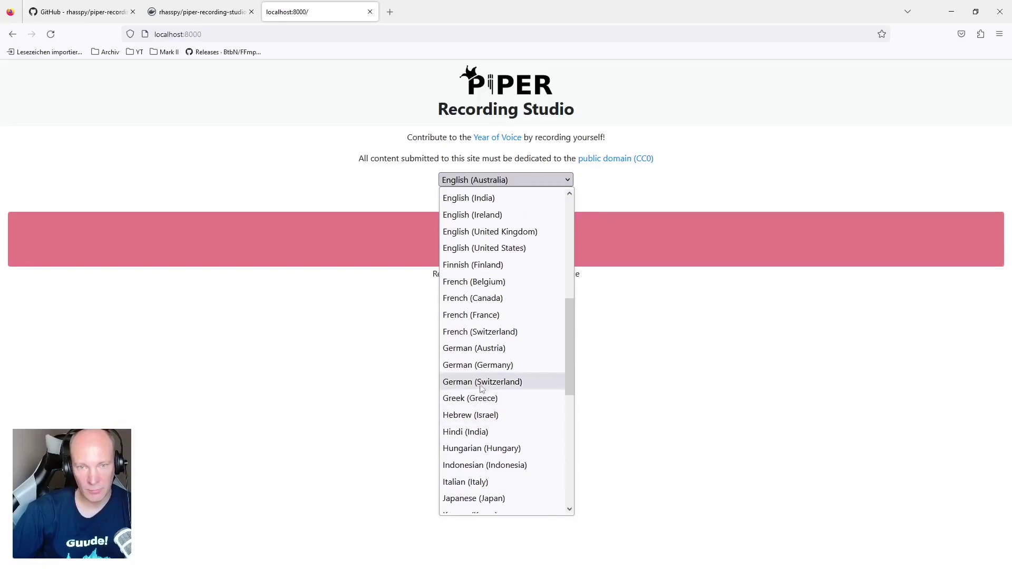
{"action": "left_click", "coordinate": [486, 248]}
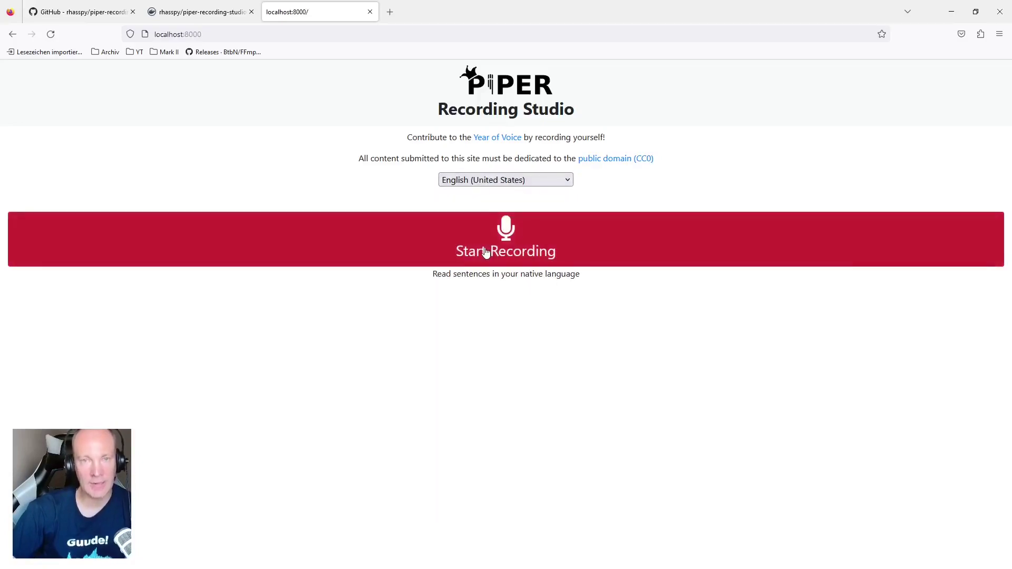
Step: Start a US English session and allow access to the HD Pro Webcam C920 microphone
{"action": "left_click", "coordinate": [514, 253]}
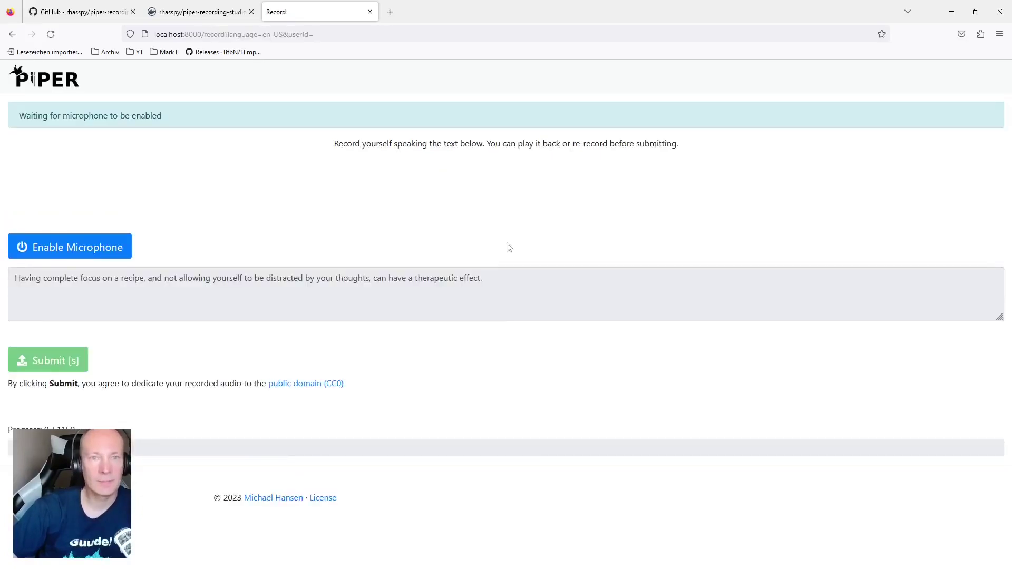
{"action": "left_click", "coordinate": [101, 246]}
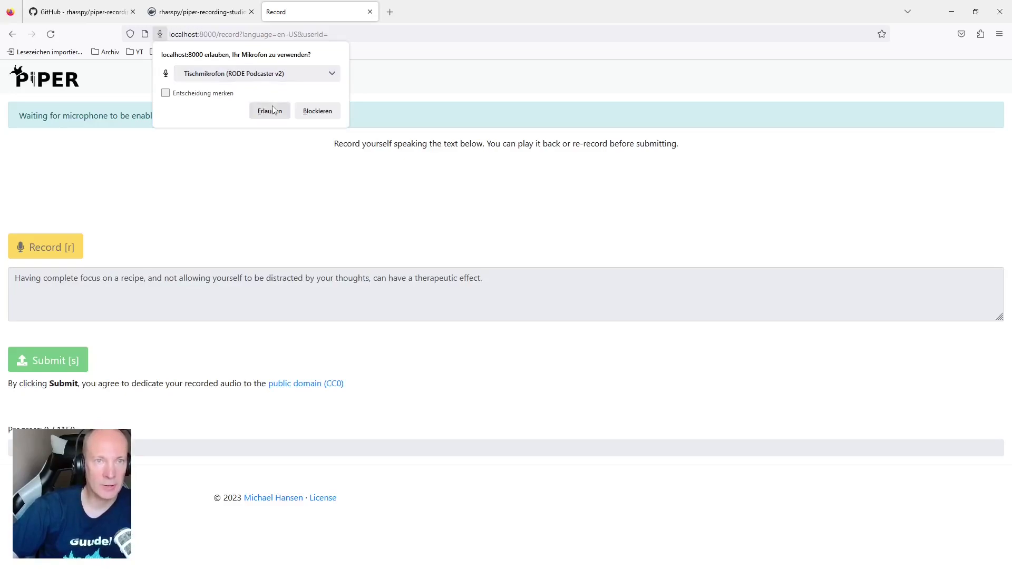
{"action": "left_click", "coordinate": [247, 77]}
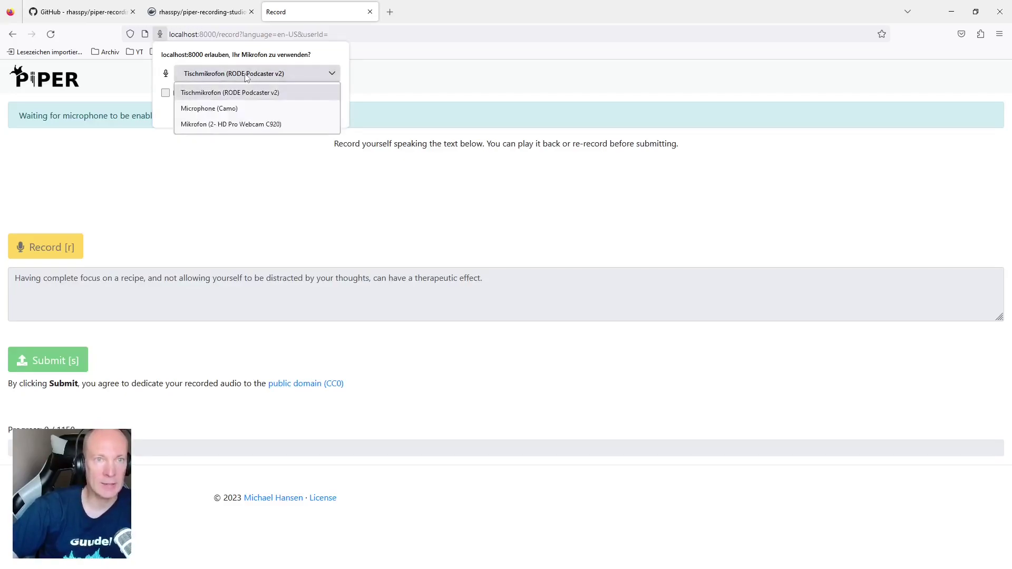
{"action": "left_click", "coordinate": [240, 127]}
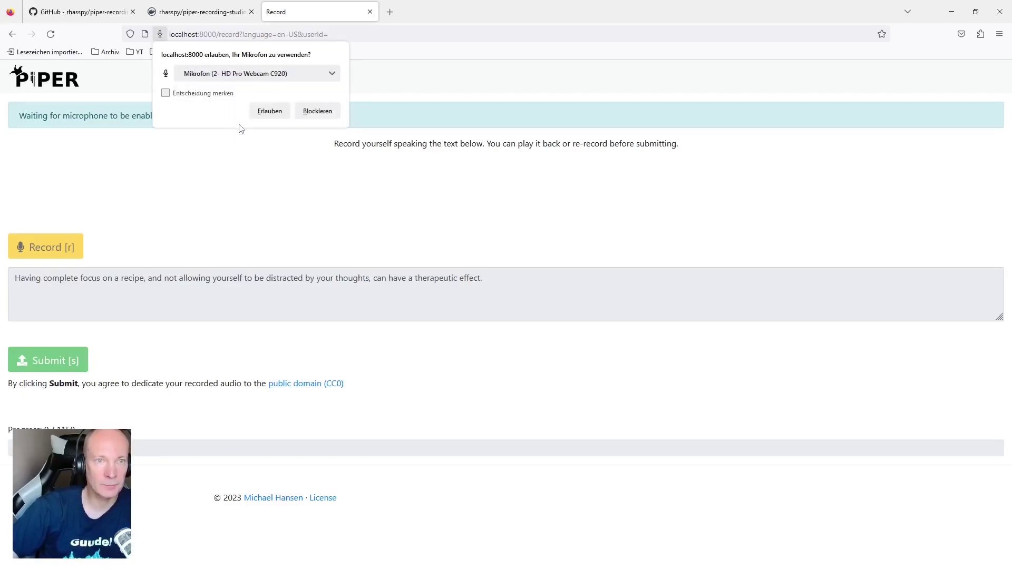
{"action": "left_click", "coordinate": [279, 111]}
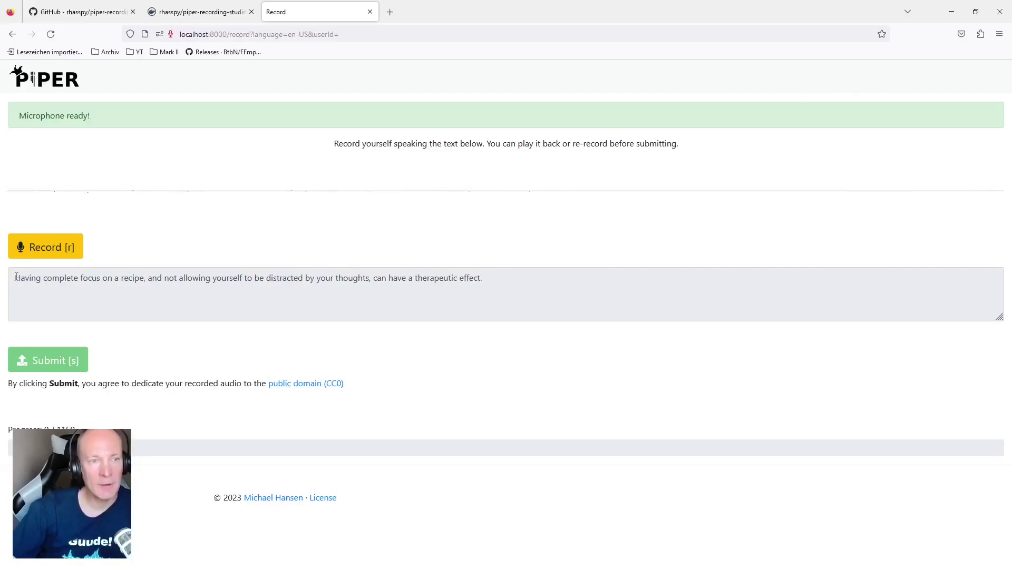
Step: Record the first sentence, play back the 9-second take, and submit it
{"action": "left_click_drag", "start_coordinate": [16, 276], "coordinate": [484, 277]}
{"action": "left_click", "coordinate": [489, 277]}
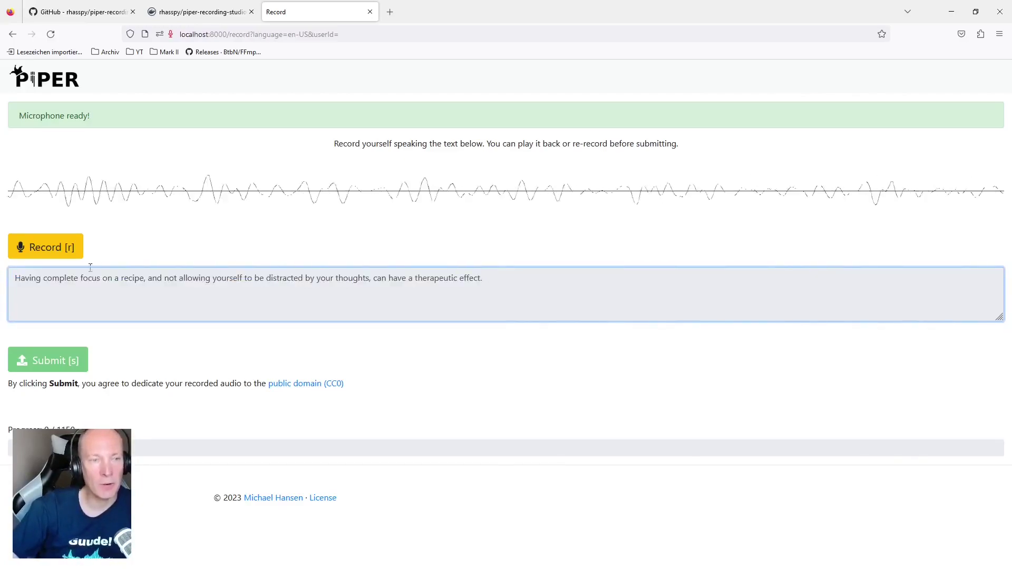
{"action": "left_click", "coordinate": [51, 253]}
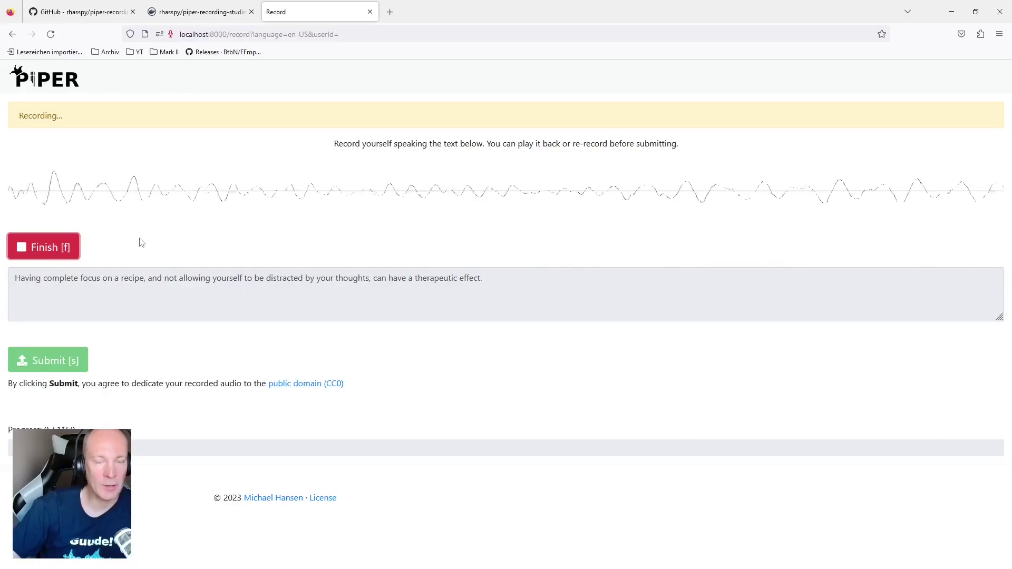
{"action": "left_click", "coordinate": [67, 248]}
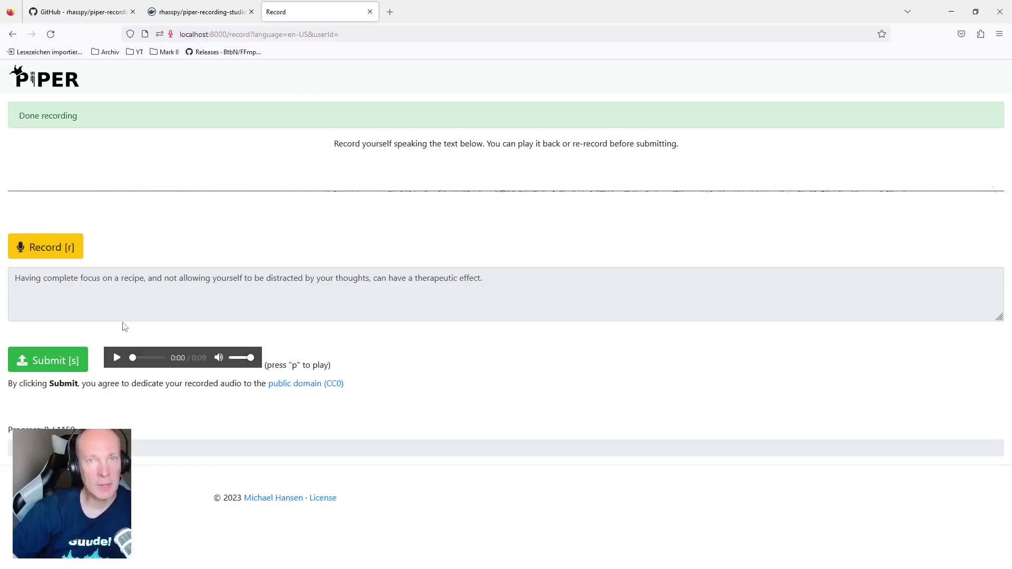
{"action": "left_click", "coordinate": [117, 359]}
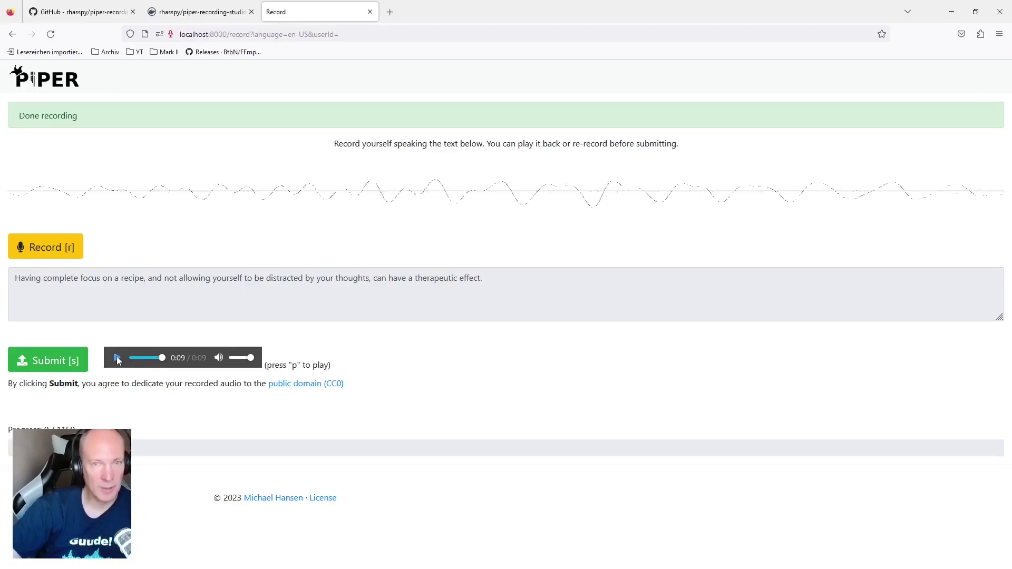
{"action": "left_click", "coordinate": [53, 362]}
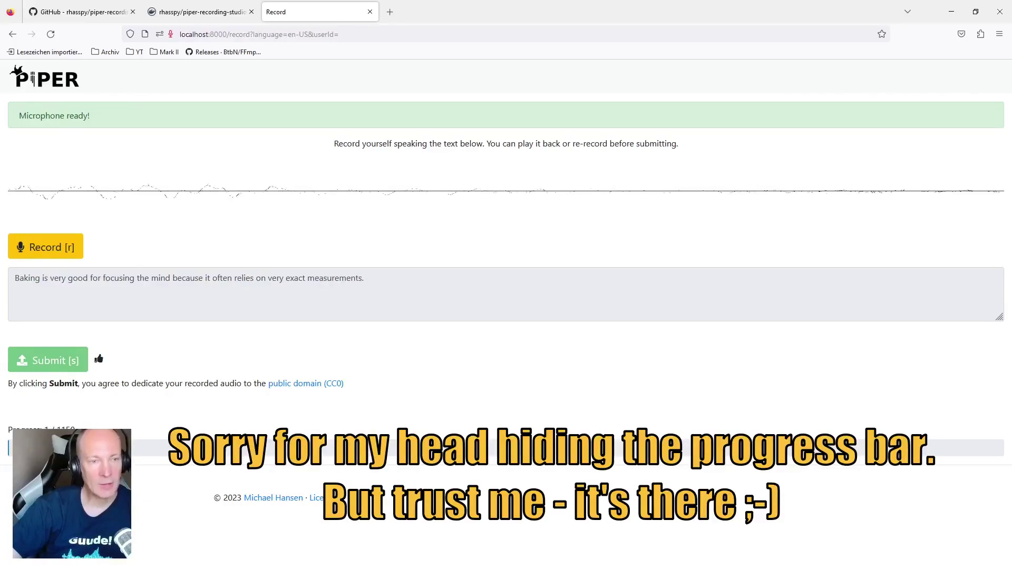
{"action": "mouse_move", "coordinate": [60, 428]}
{"action": "left_mouse_down"}
{"action": "mouse_move", "coordinate": [75, 428]}
{"action": "mouse_move", "coordinate": [61, 428]}
{"action": "left_mouse_up"}
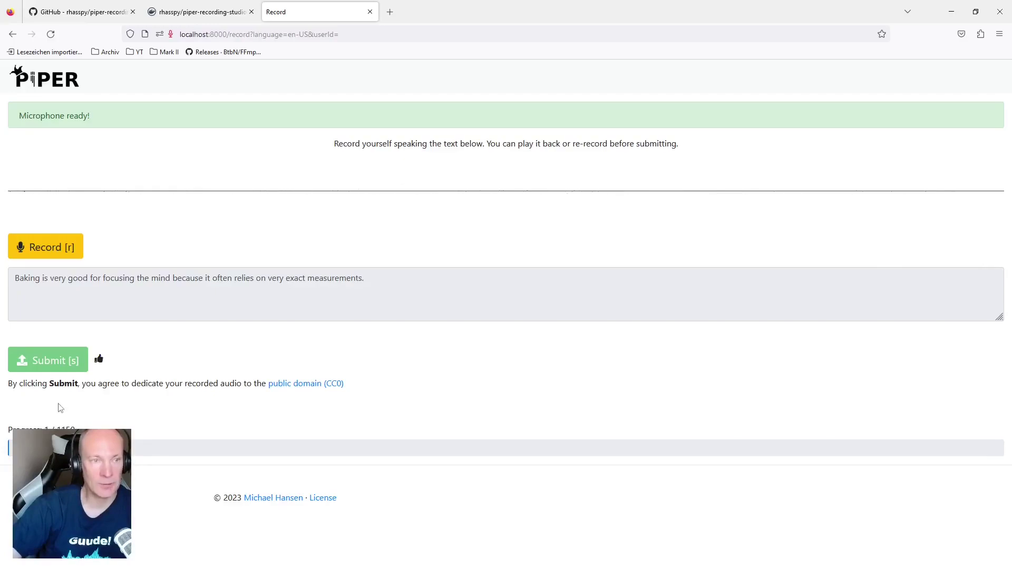
Step: Record the baking sentence, play the take back, and submit it to reach sentence 2 of 1150
{"action": "left_click_drag", "start_coordinate": [24, 277], "coordinate": [56, 279]}
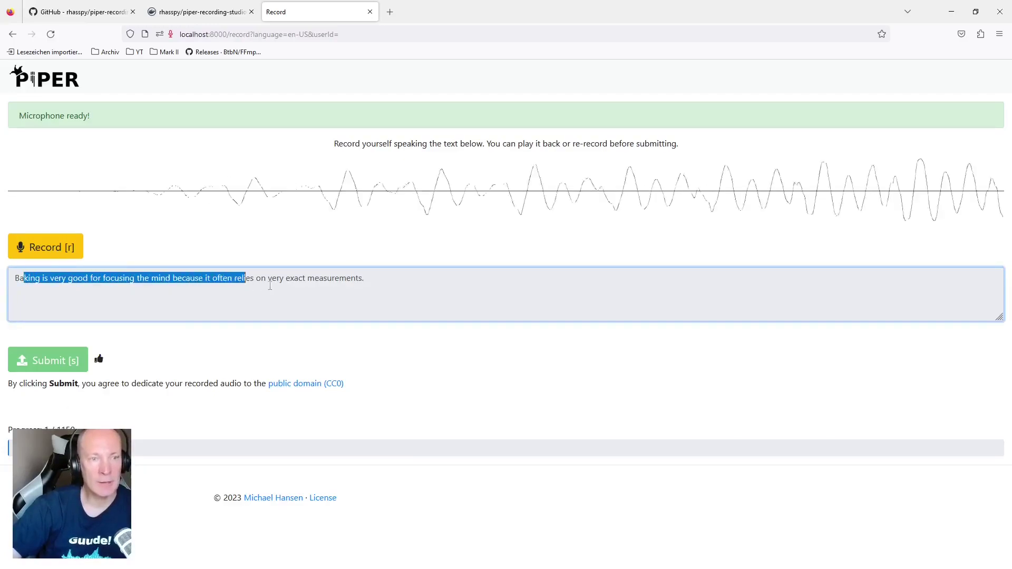
{"action": "left_click_drag", "start_coordinate": [275, 284], "coordinate": [365, 281]}
{"action": "left_click", "coordinate": [365, 281]}
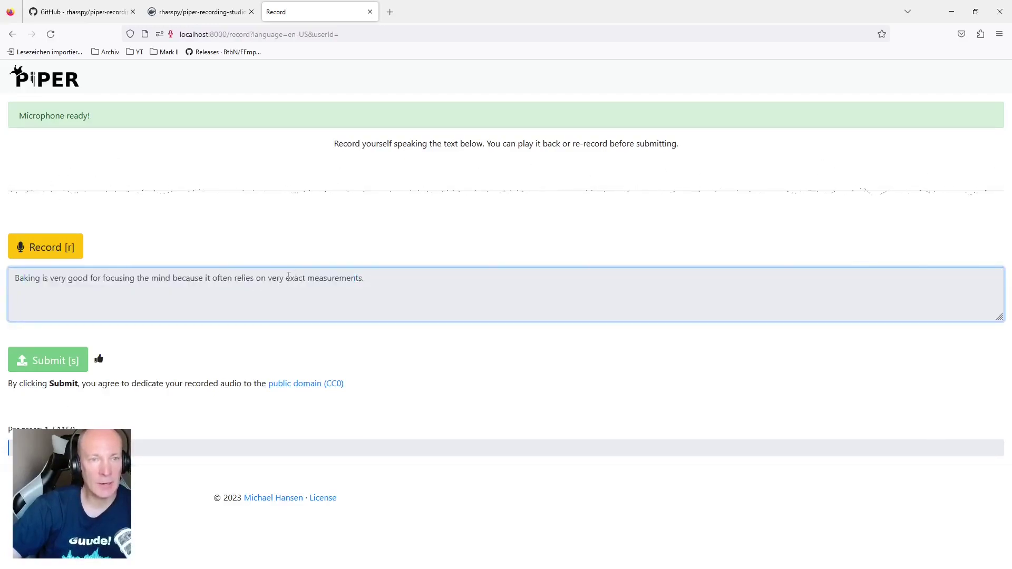
{"action": "left_click", "coordinate": [57, 249]}
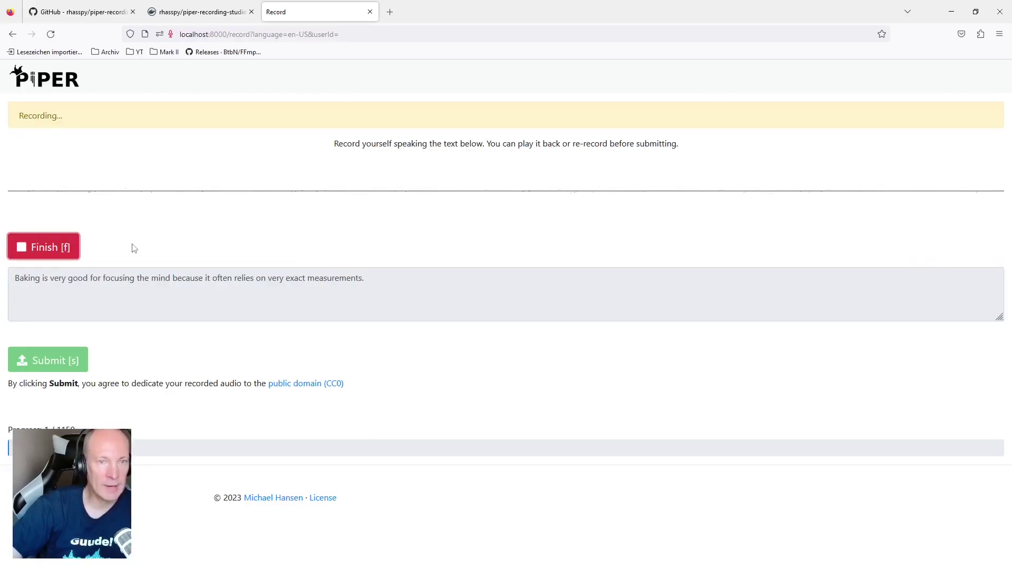
{"action": "left_click", "coordinate": [61, 255]}
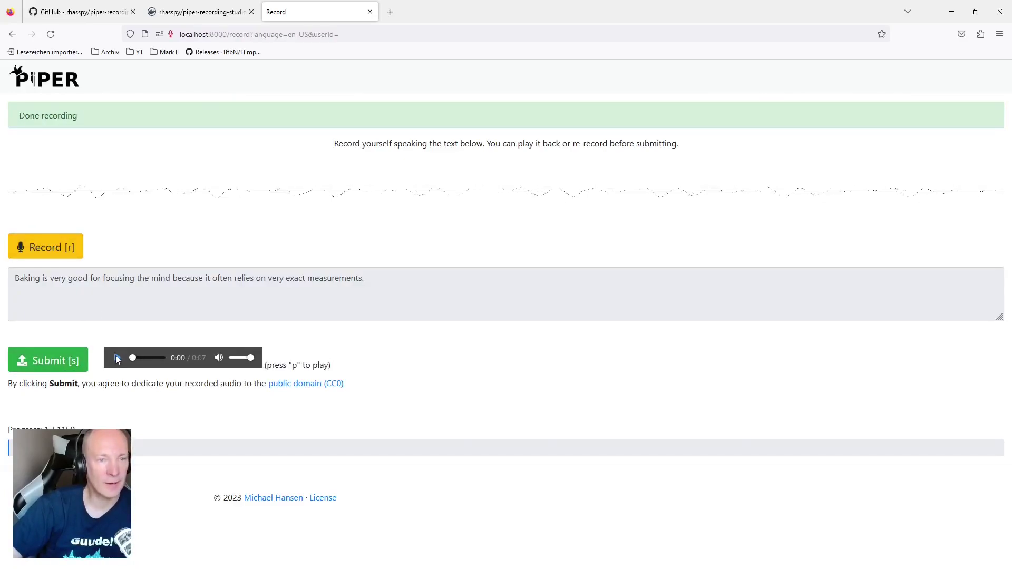
{"action": "left_click", "coordinate": [117, 359]}
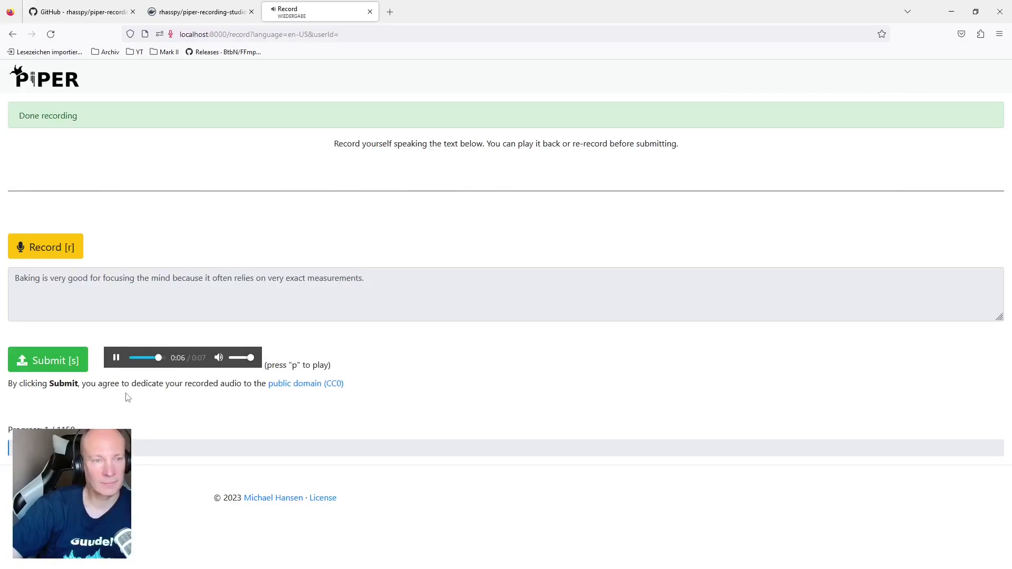
{"action": "left_click", "coordinate": [75, 368]}
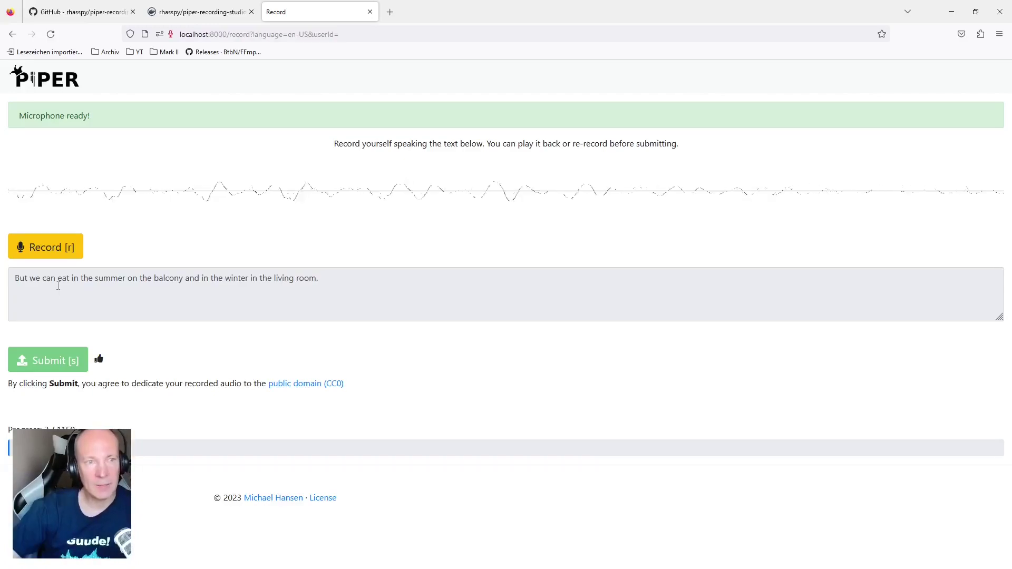
Step: Record a 7-second take of the balcony sentence, listen to it, and submit it
{"action": "left_click", "coordinate": [52, 250]}
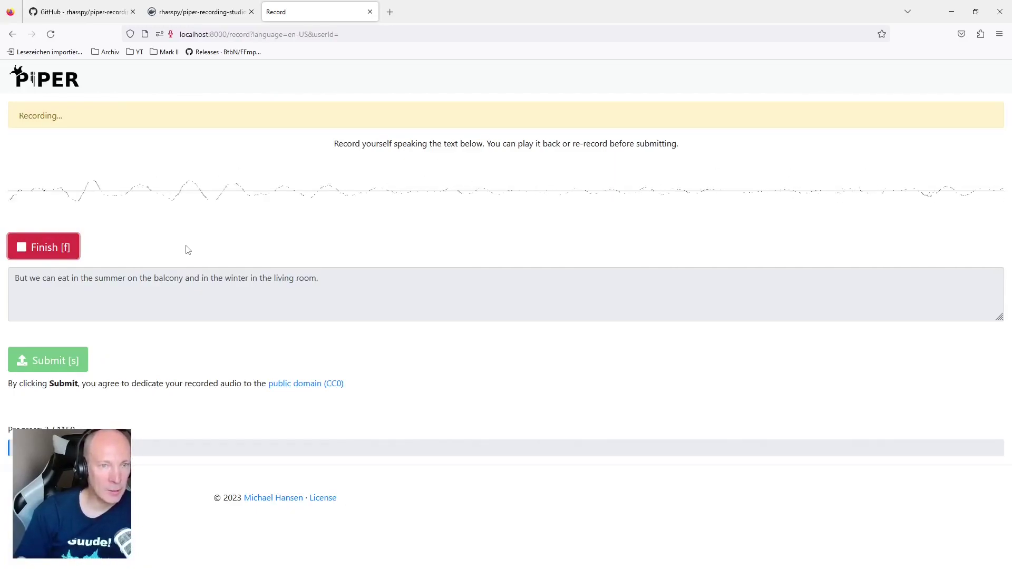
{"action": "left_click", "coordinate": [47, 252]}
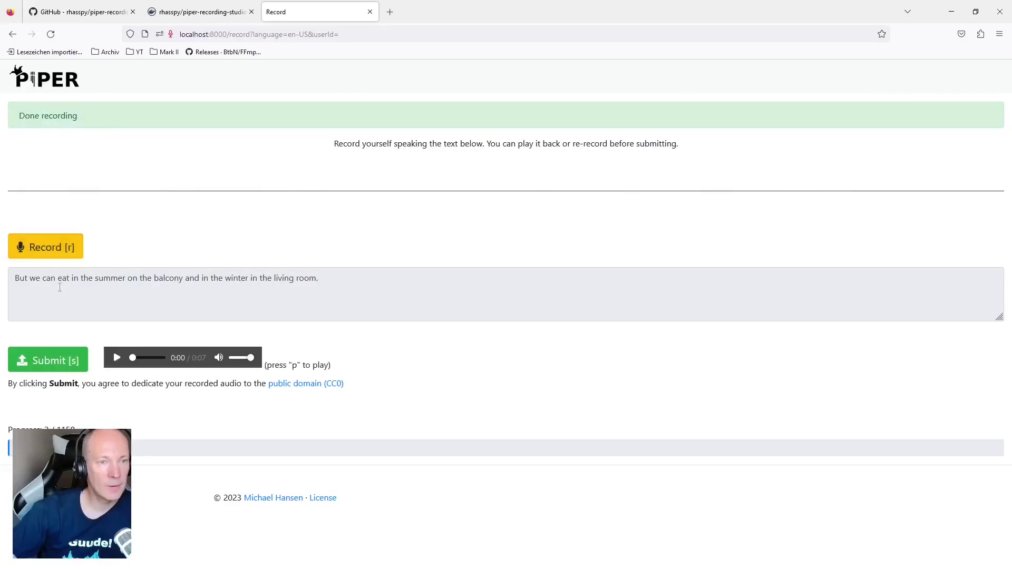
{"action": "left_click", "coordinate": [115, 361]}
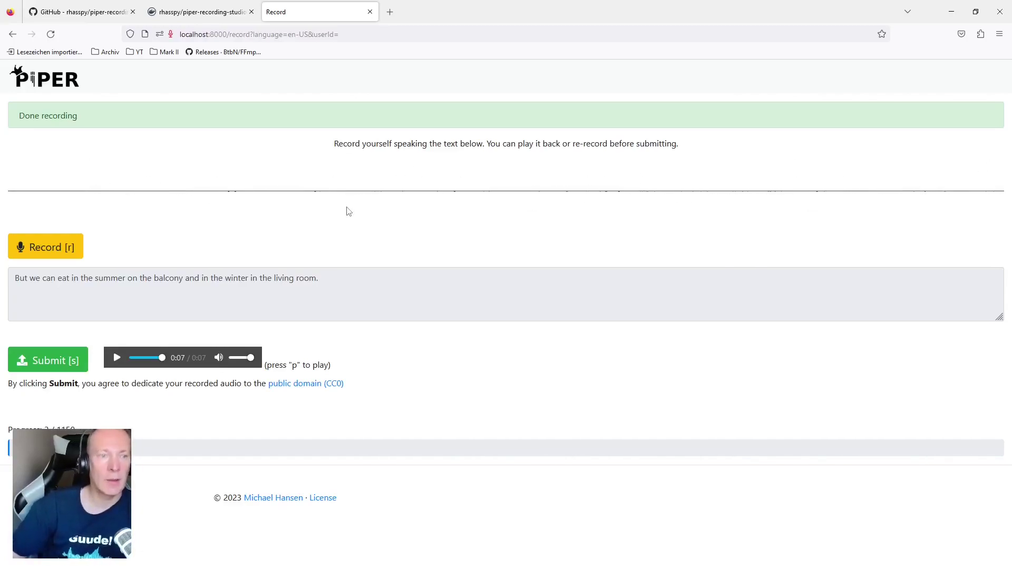
{"action": "left_click", "coordinate": [20, 359]}
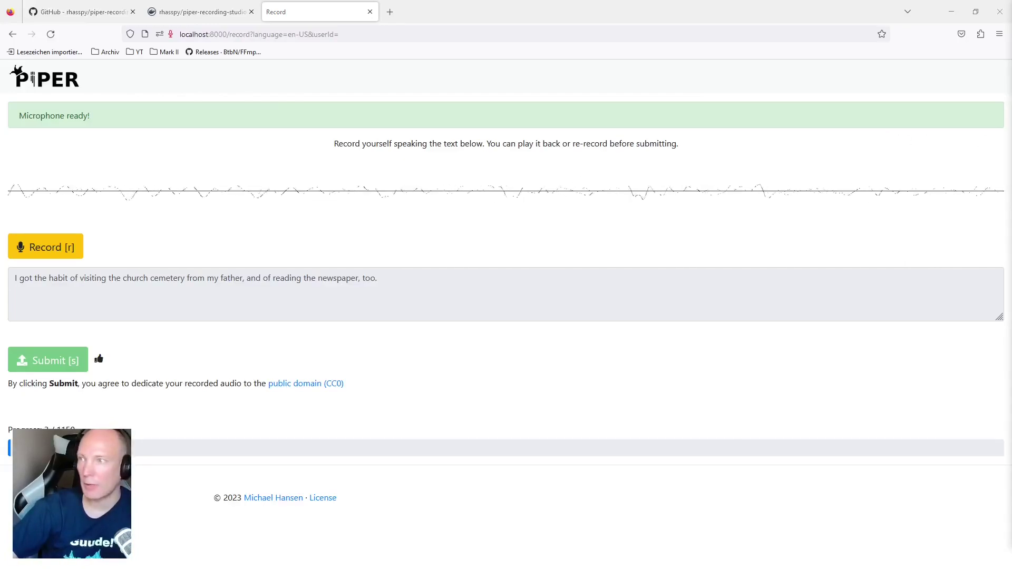
{"action": "left_click_drag", "start_coordinate": [1009, 111], "coordinate": [467, 81]}
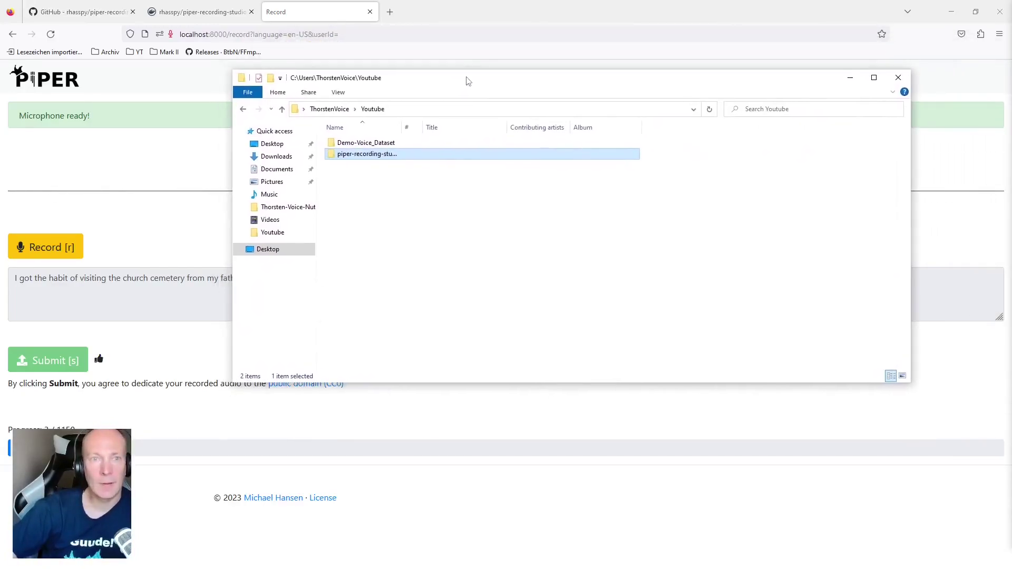
{"action": "double_click", "coordinate": [374, 154]}
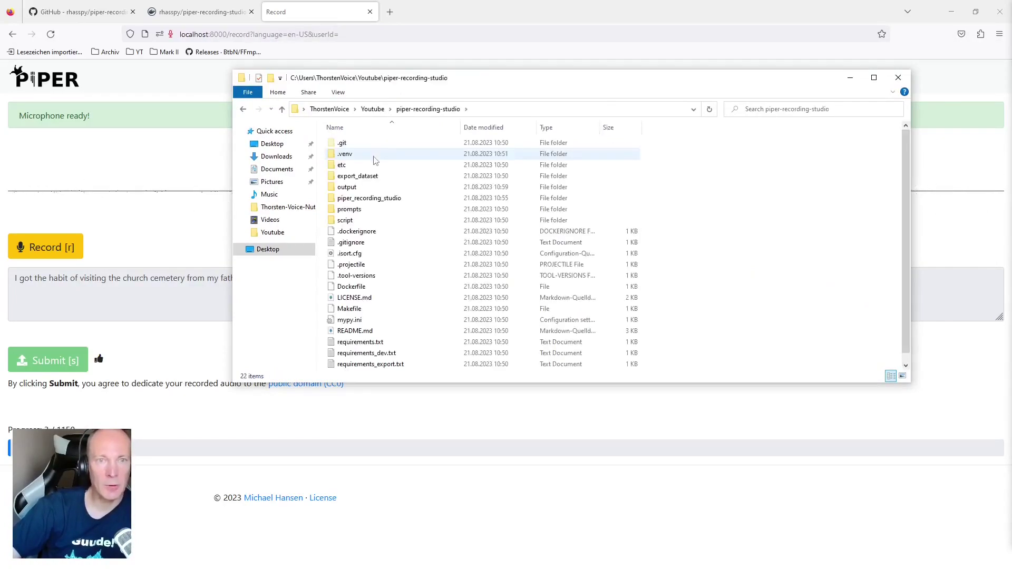
{"action": "double_click", "coordinate": [348, 187]}
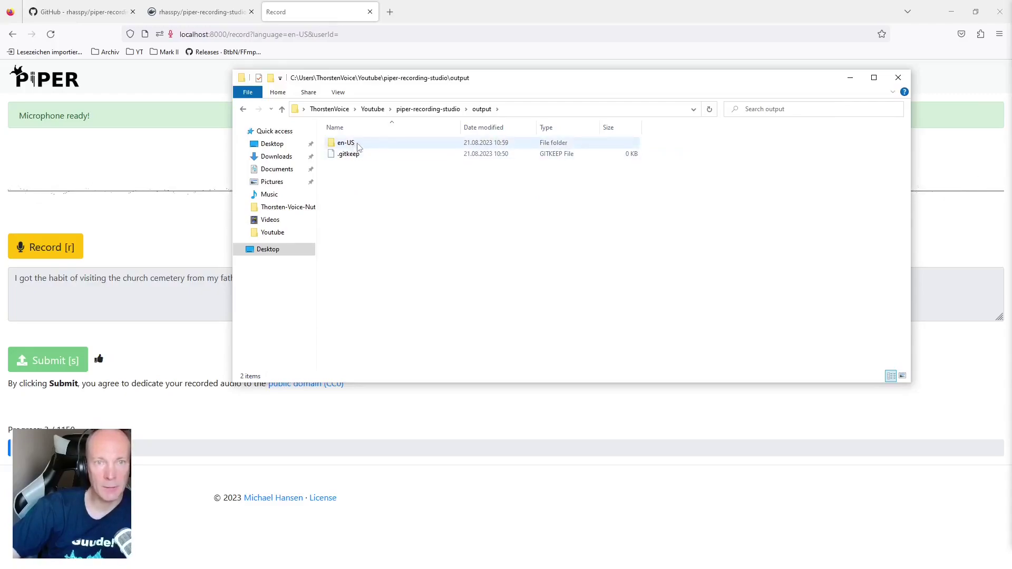
{"action": "mouse_move", "coordinate": [358, 147]}
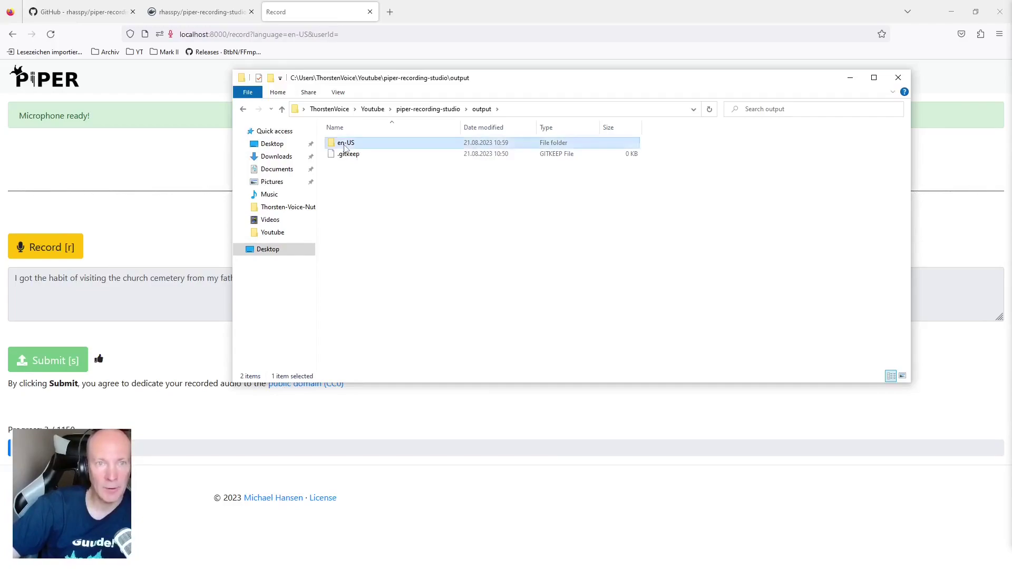
{"action": "double_click", "coordinate": [344, 143]}
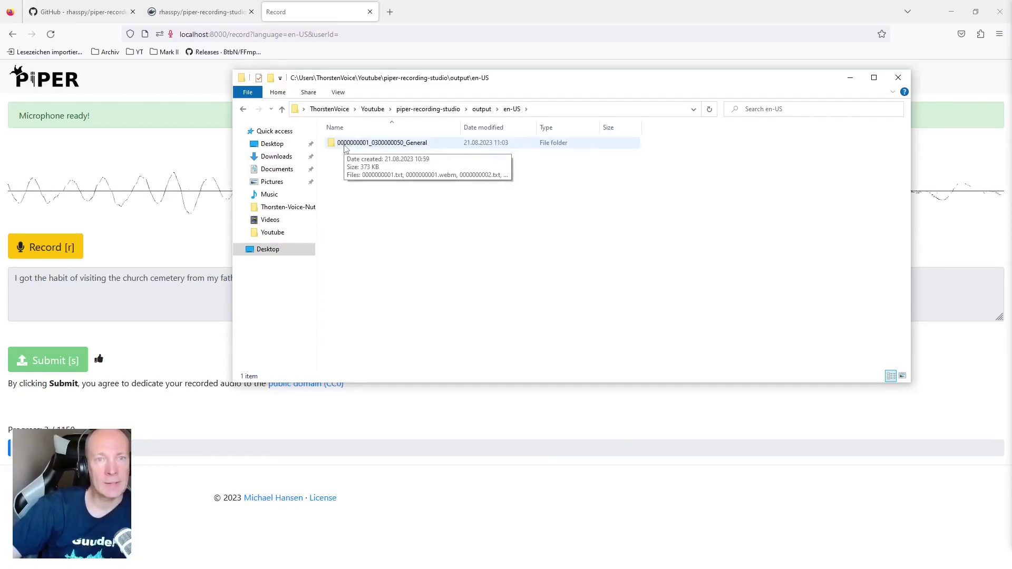
{"action": "double_click", "coordinate": [345, 143]}
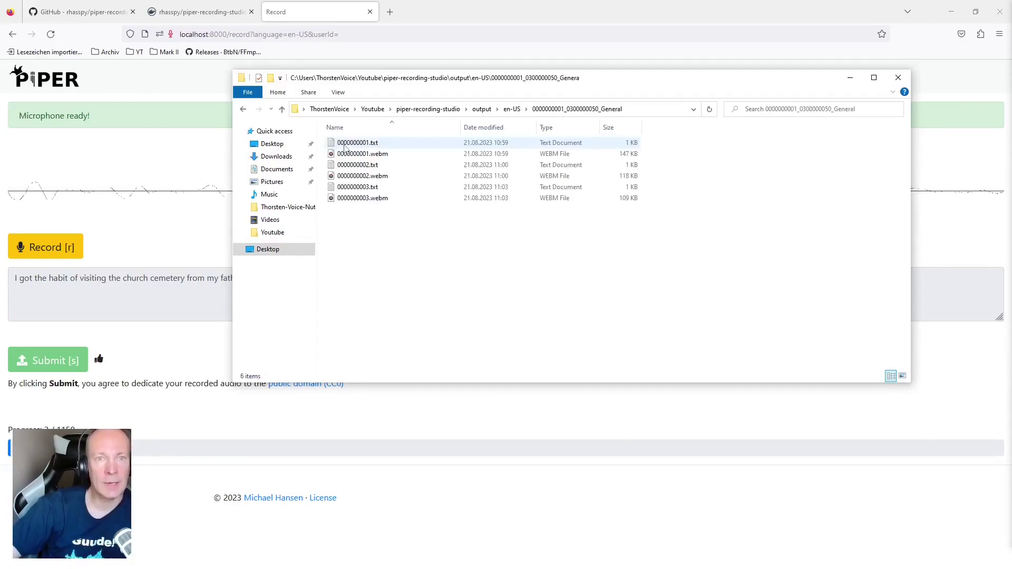
Step: Inspect the paired .txt and .webm files of the three recorded takes
{"action": "left_click", "coordinate": [351, 144]}
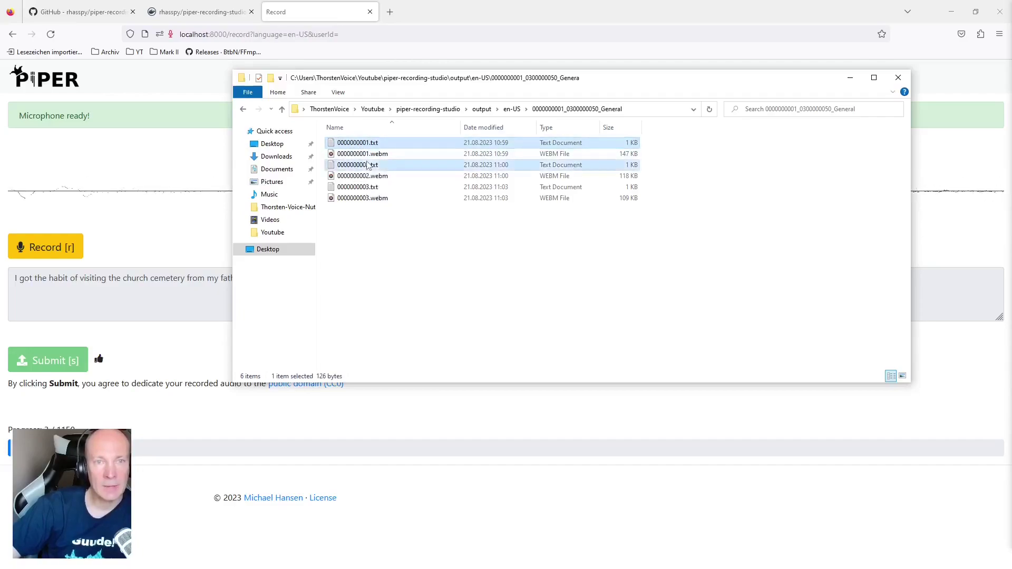
{"action": "left_click", "coordinate": [368, 165], "text": "ctrl"}
{"action": "left_click", "coordinate": [368, 187], "text": "ctrl"}
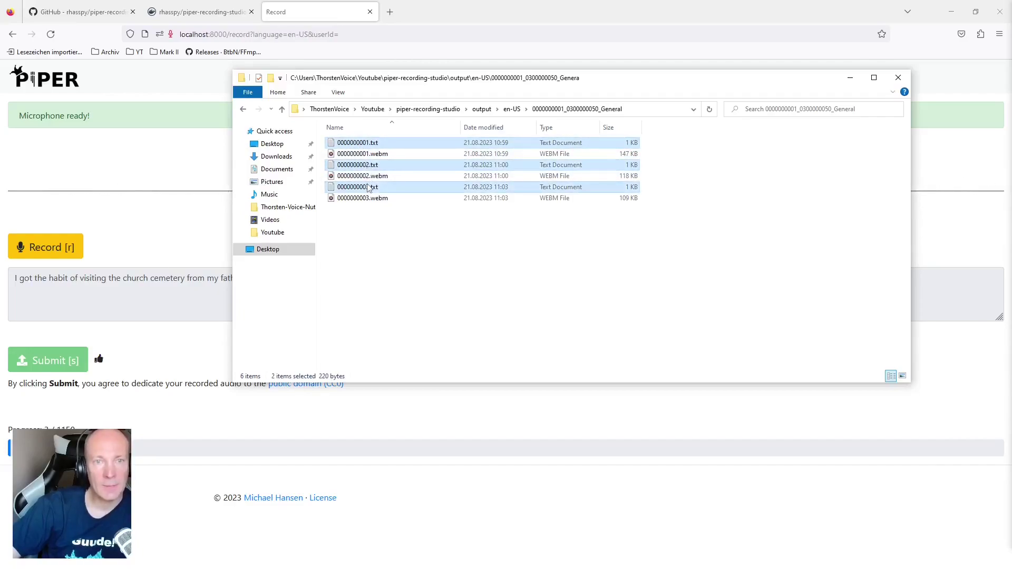
{"action": "left_click", "coordinate": [379, 154]}
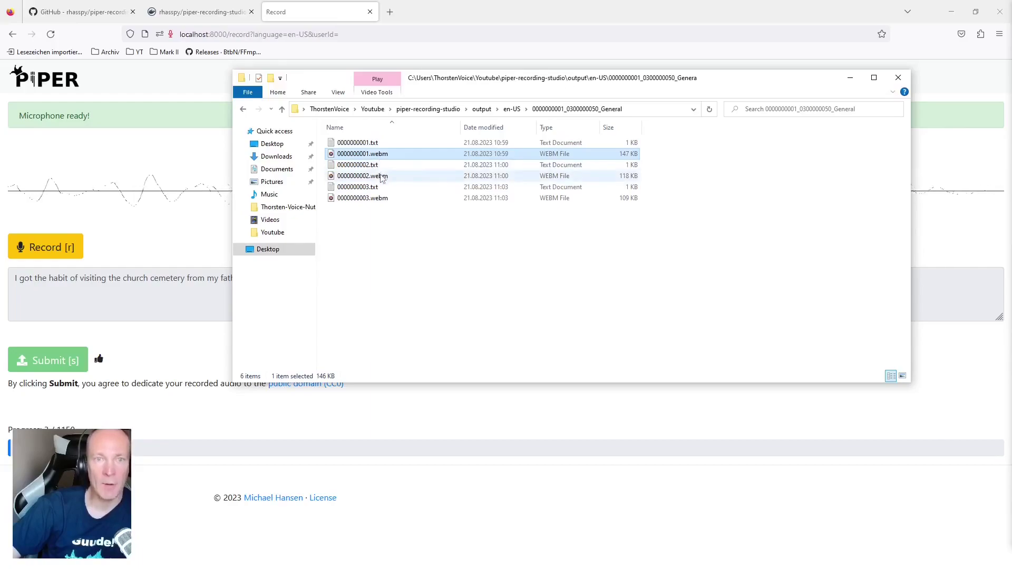
{"action": "left_click", "coordinate": [380, 143]}
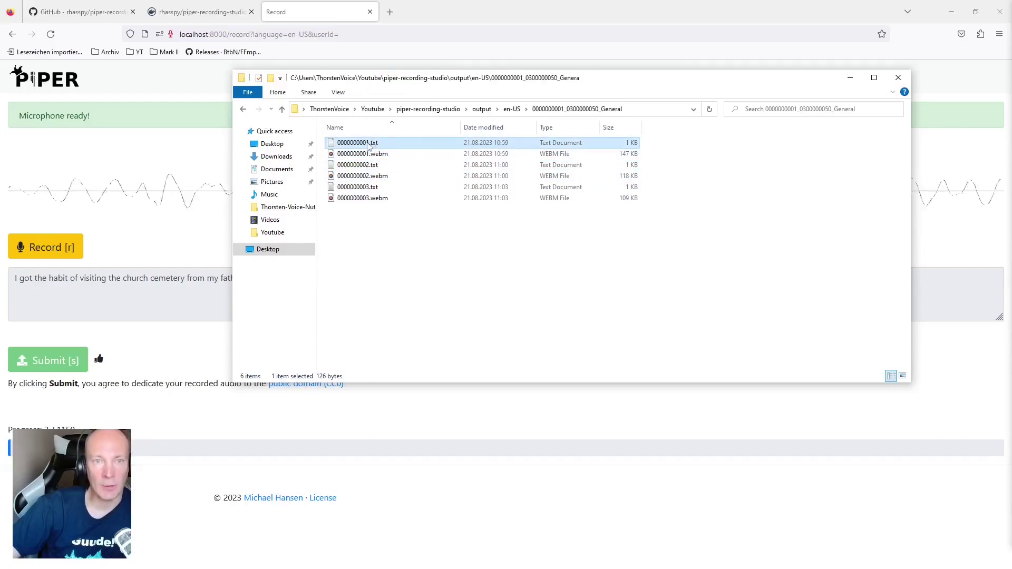
Step: Open 0000000001.txt in Notepad to read its transcript, then close it
{"action": "right_click", "coordinate": [367, 146]}
{"action": "left_click", "coordinate": [385, 150]}
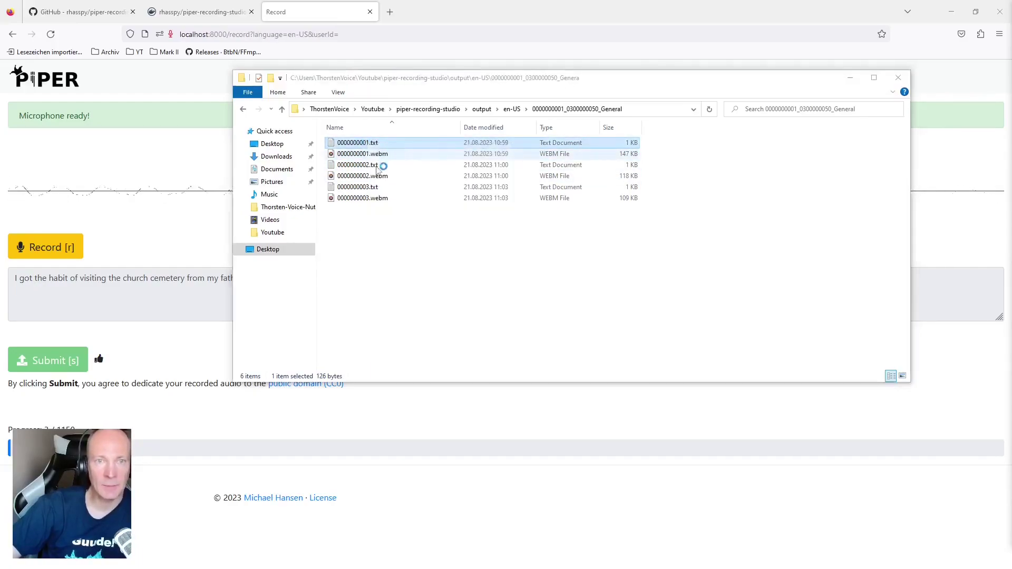
{"action": "left_click_drag", "start_coordinate": [714, 63], "coordinate": [516, 52]}
{"action": "left_click", "coordinate": [415, 71]}
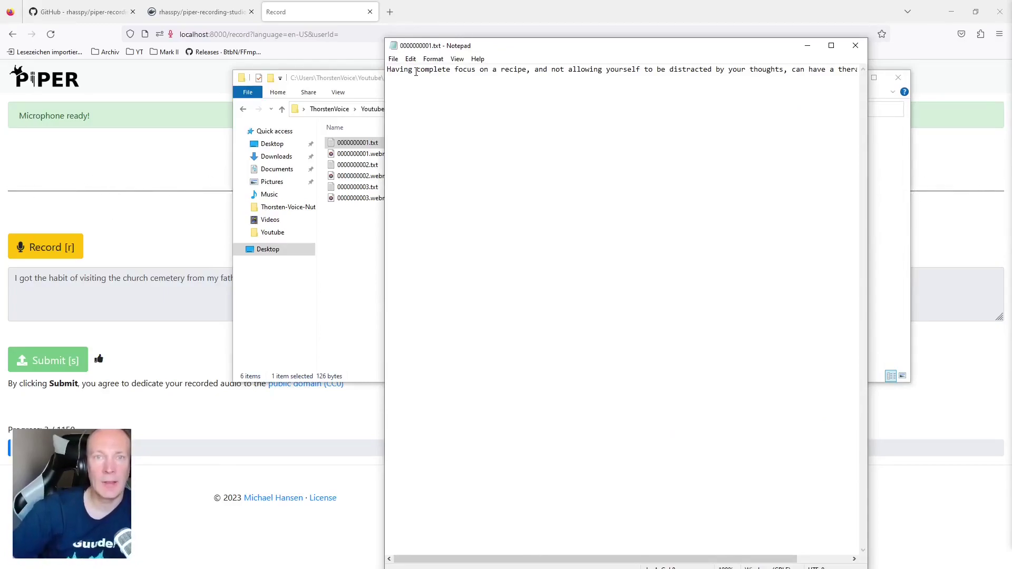
{"action": "left_click", "coordinate": [855, 45]}
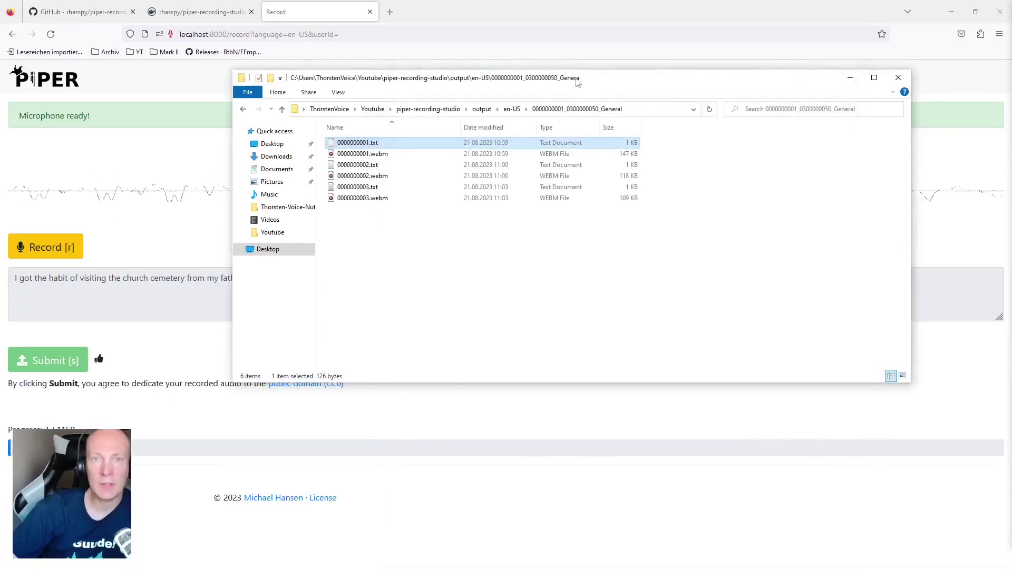
{"action": "left_click_drag", "start_coordinate": [578, 82], "coordinate": [573, 80]}
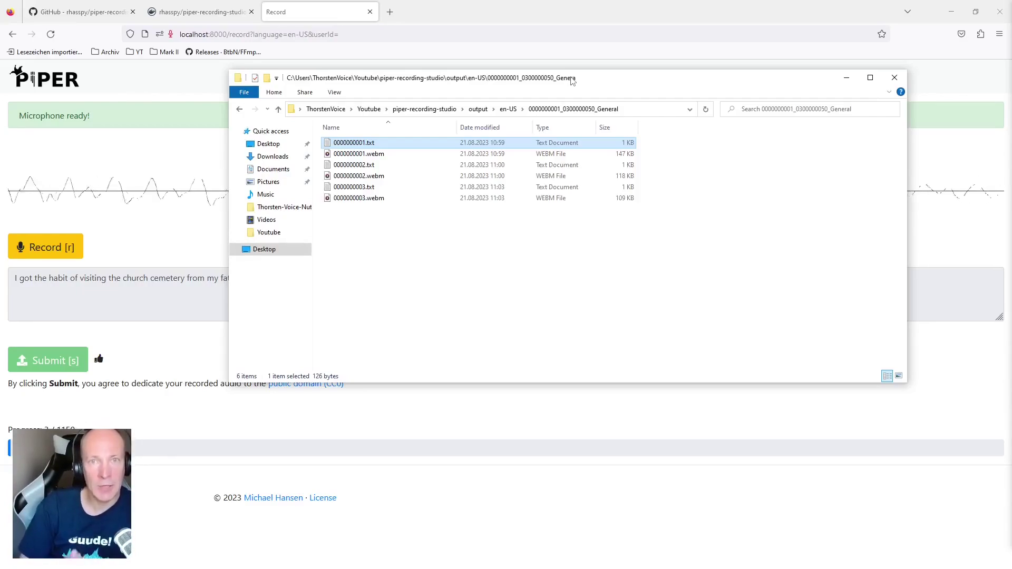
Step: Scroll the piper-recording-studio README down to its Exporting section
{"action": "left_click", "coordinate": [92, 16]}
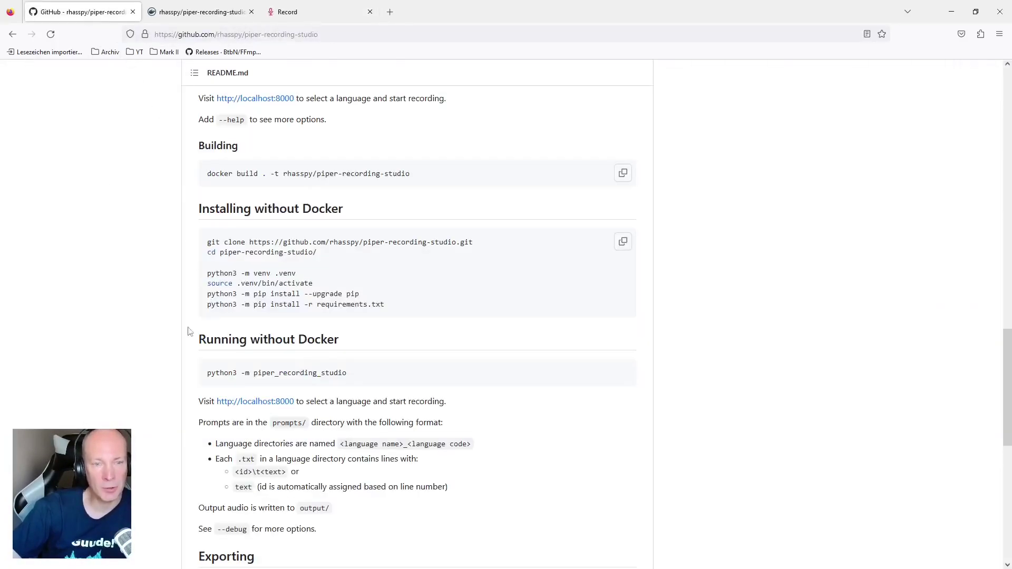
{"action": "scroll", "coordinate": [171, 352], "scroll_direction": "down", "scroll_amount": 2}
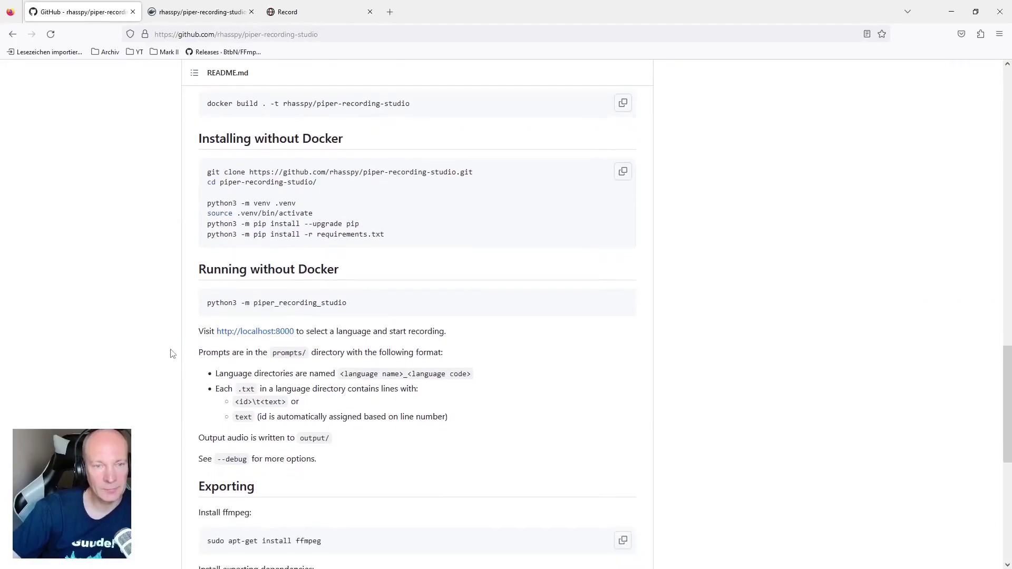
{"action": "scroll", "coordinate": [171, 352], "scroll_direction": "down", "scroll_amount": 5}
{"action": "double_click", "coordinate": [218, 291]}
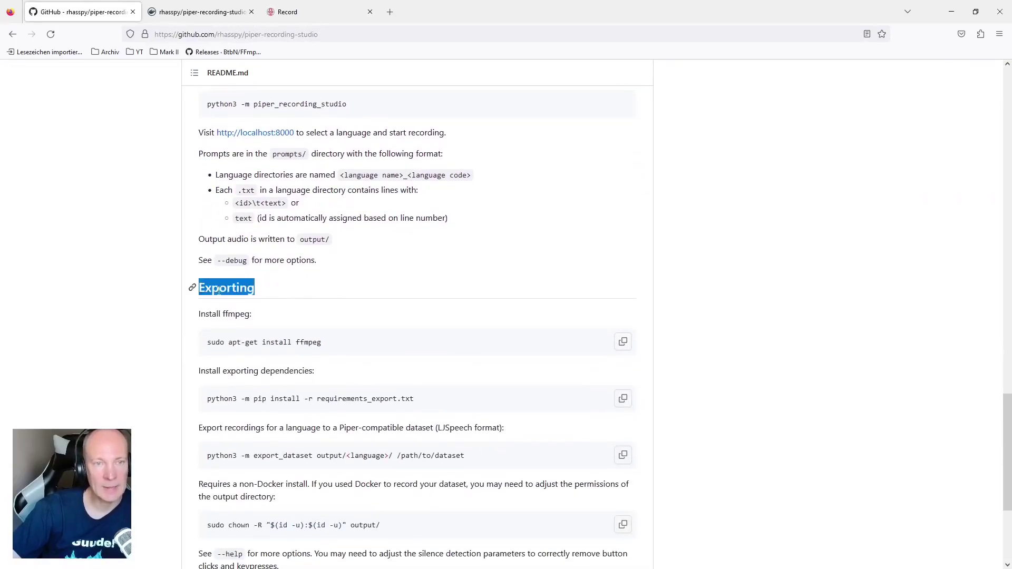
{"action": "left_click", "coordinate": [385, 371]}
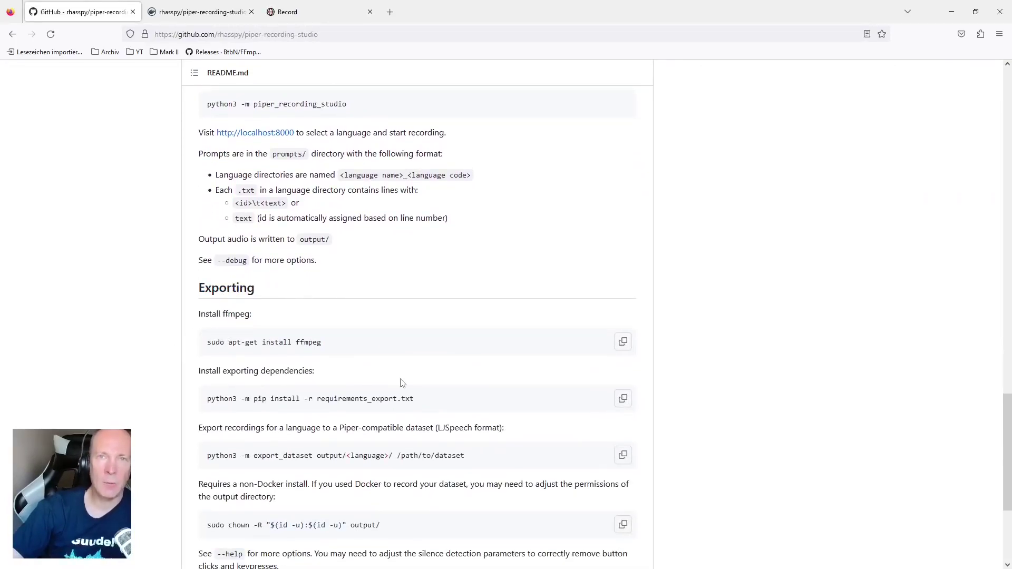
{"action": "double_click", "coordinate": [460, 424]}
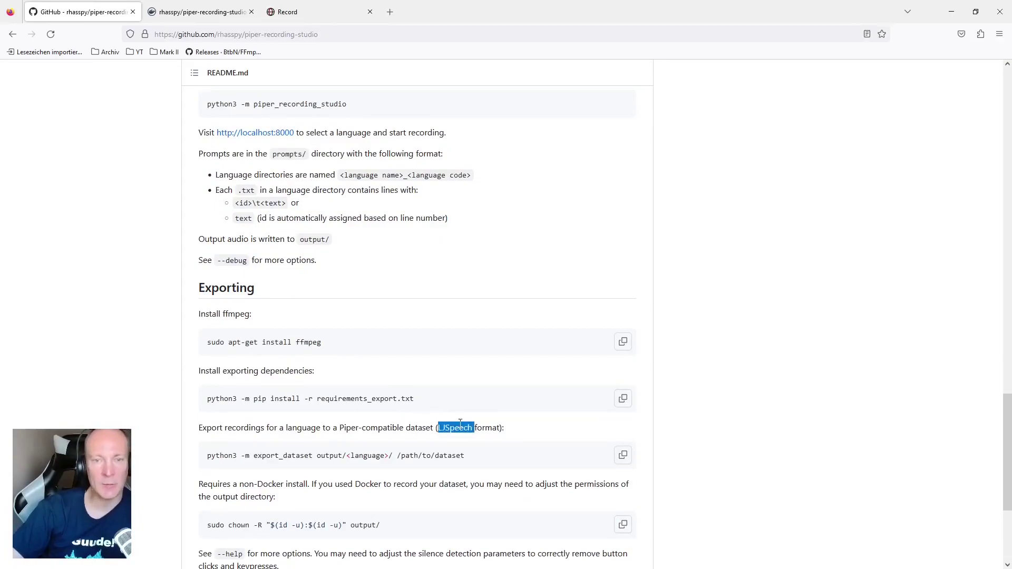
{"action": "left_click", "coordinate": [250, 313]}
Step: Select the sudo apt-get install ffmpeg command, then load the FFmpeg-Builds releases page in a new tab
{"action": "double_click", "coordinate": [237, 313]}
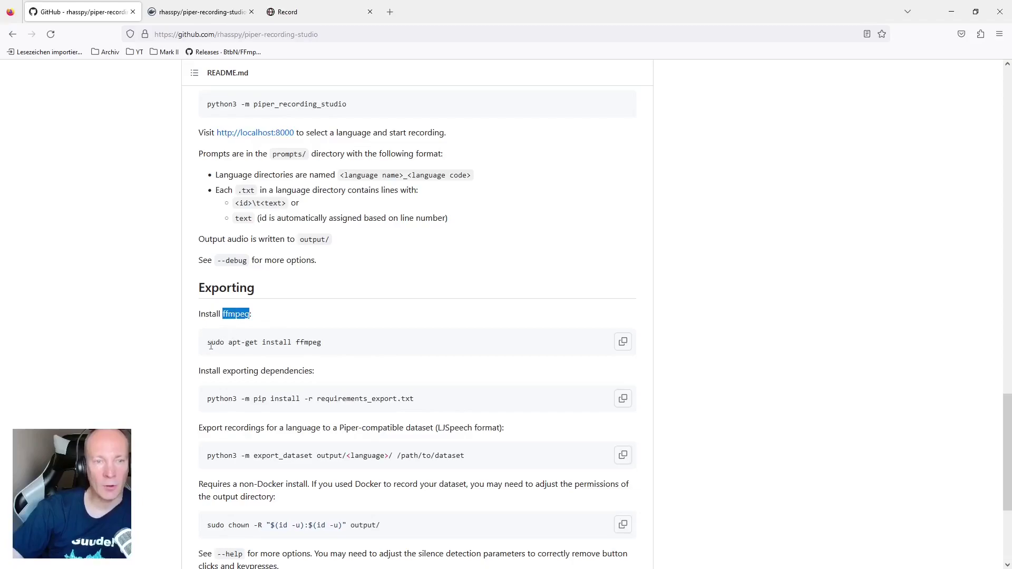
{"action": "left_click", "coordinate": [209, 343]}
{"action": "left_click_drag", "start_coordinate": [208, 343], "coordinate": [328, 343]}
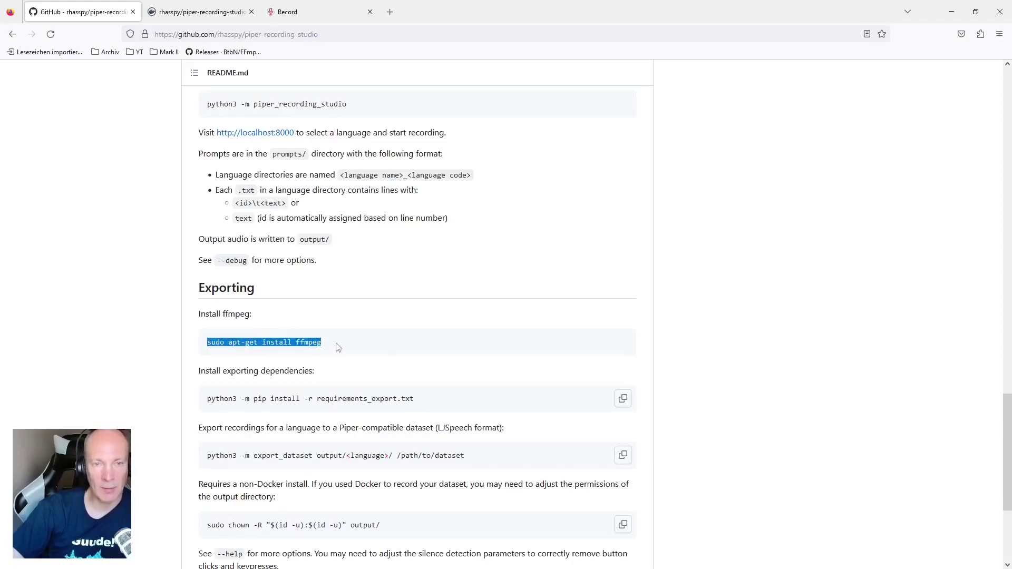
{"action": "left_click", "coordinate": [335, 343]}
{"action": "double_click", "coordinate": [311, 343]}
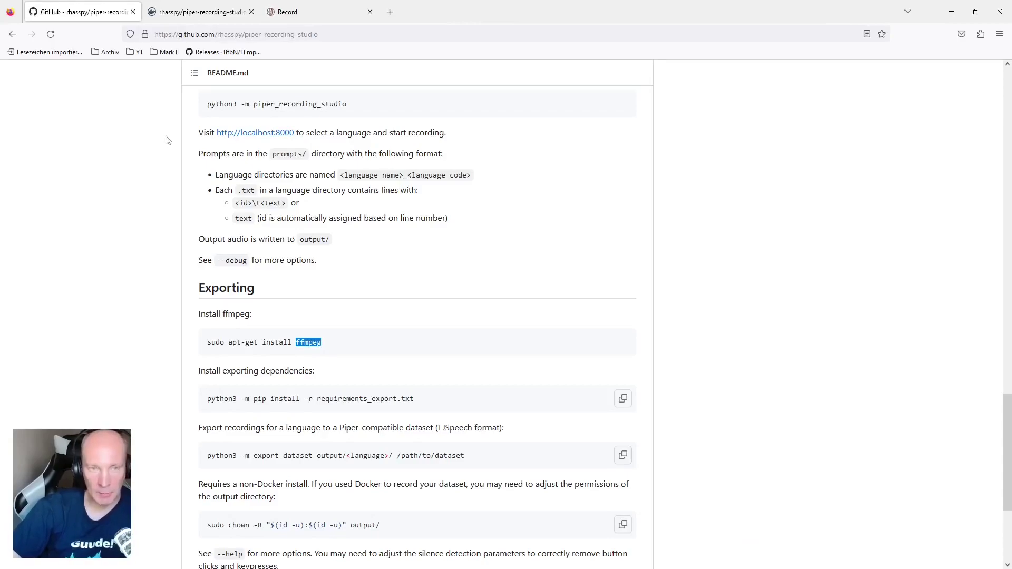
{"action": "key", "text": "ctrl+t"}
{"action": "left_click", "coordinate": [210, 55]}
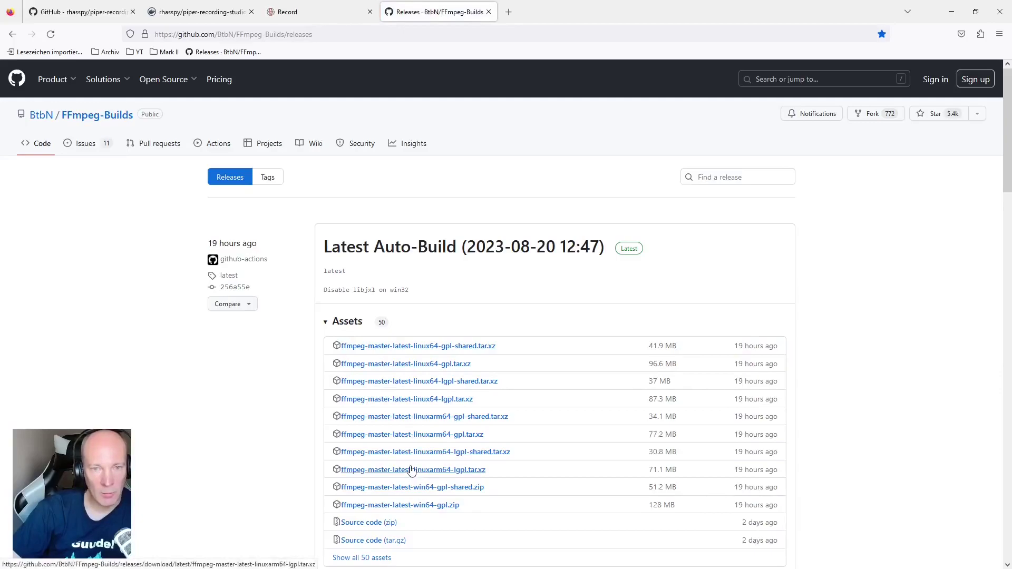
Step: Scroll through the Latest Auto-Build ffmpeg download assets on the FFmpeg-Builds releases page
{"action": "scroll", "coordinate": [394, 421], "scroll_direction": "down", "scroll_amount": 1}
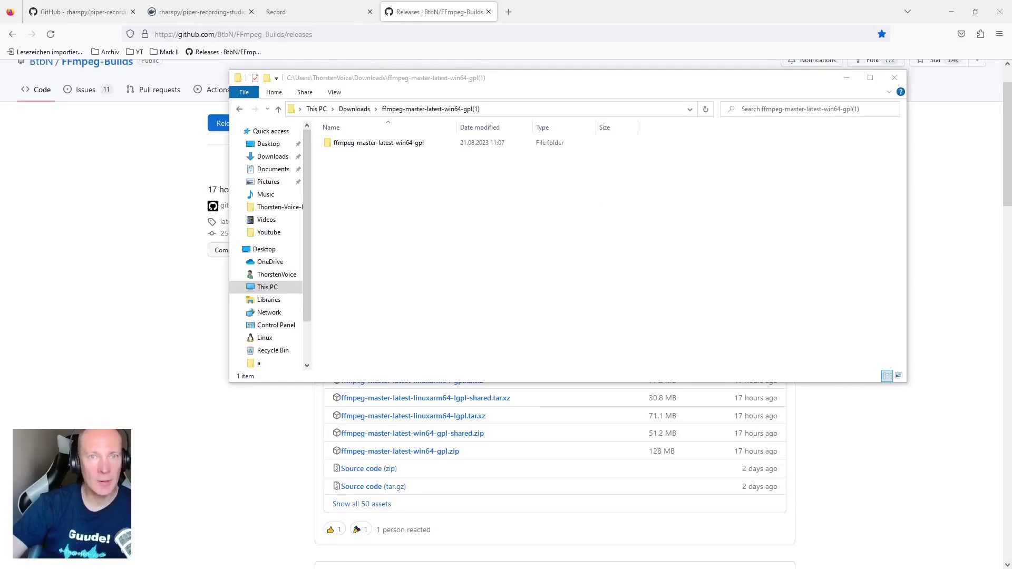
Step: Copy ffmpeg.exe from ffmpeg-master-latest-win64-gpl\bin into the piper-recording-studio folder
{"action": "double_click", "coordinate": [370, 143]}
{"action": "double_click", "coordinate": [359, 147]}
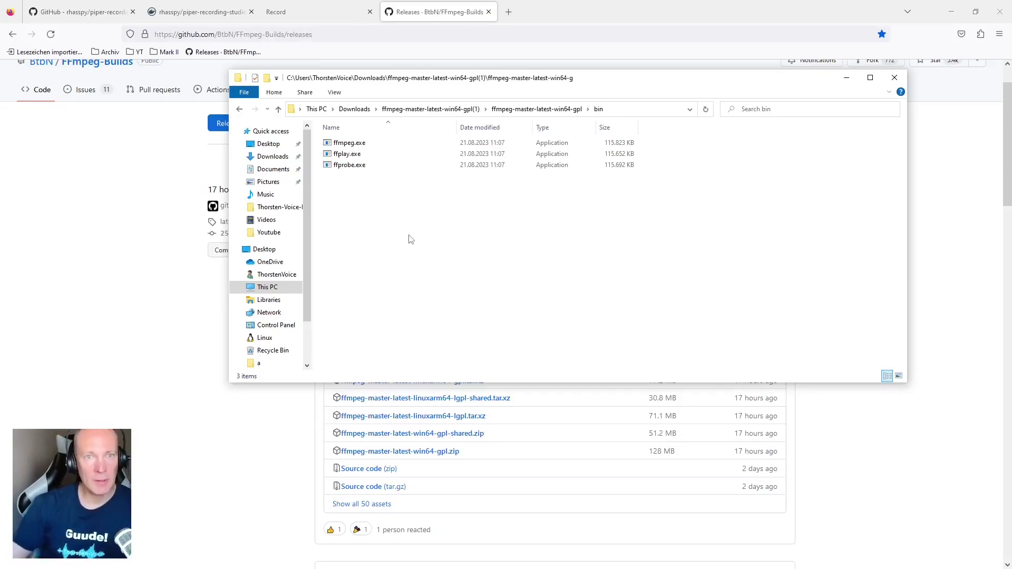
{"action": "left_click", "coordinate": [365, 145]}
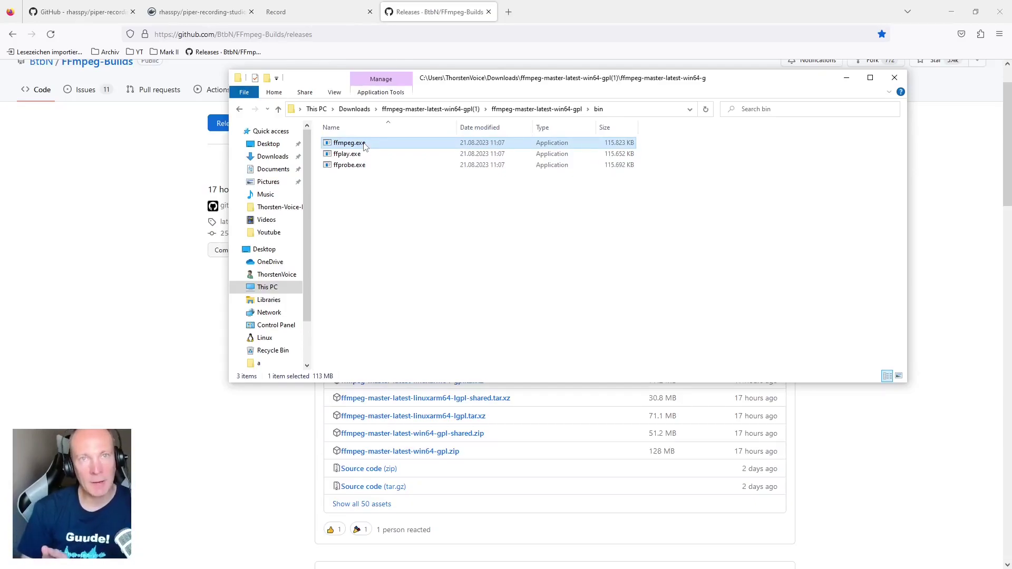
{"action": "key", "text": "alt+Left"}
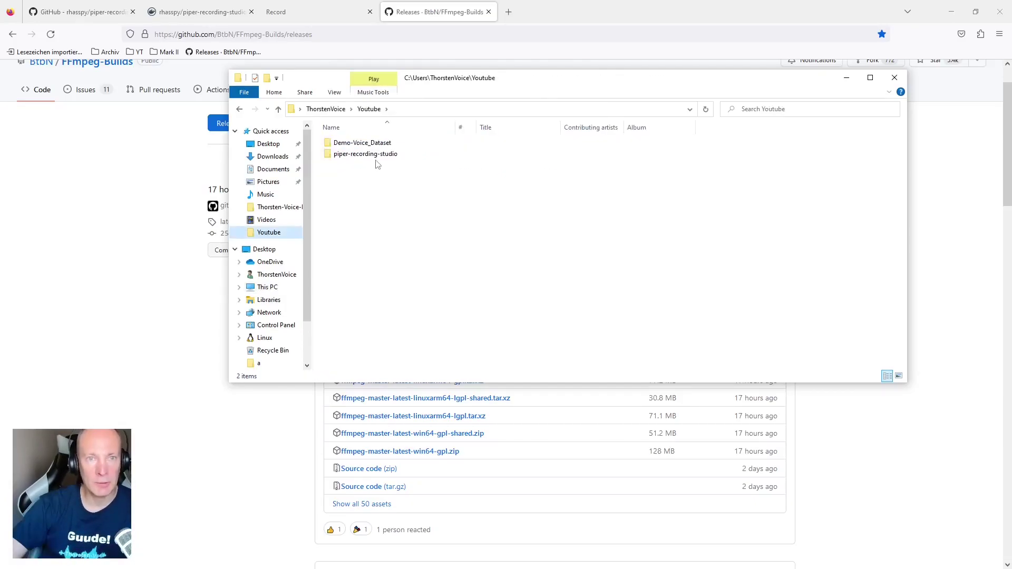
{"action": "double_click", "coordinate": [373, 155]}
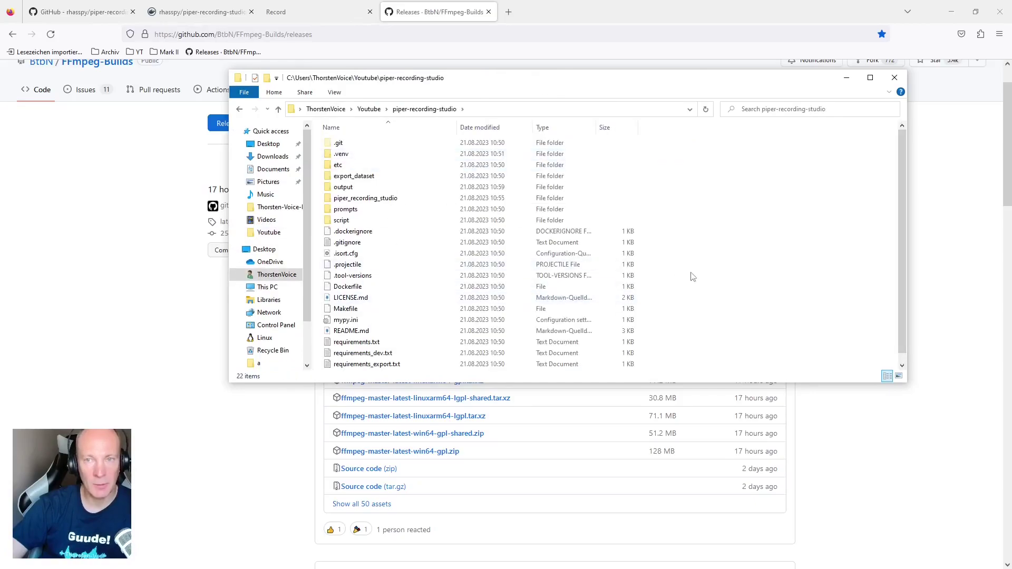
{"action": "key", "text": "ctrl+v"}
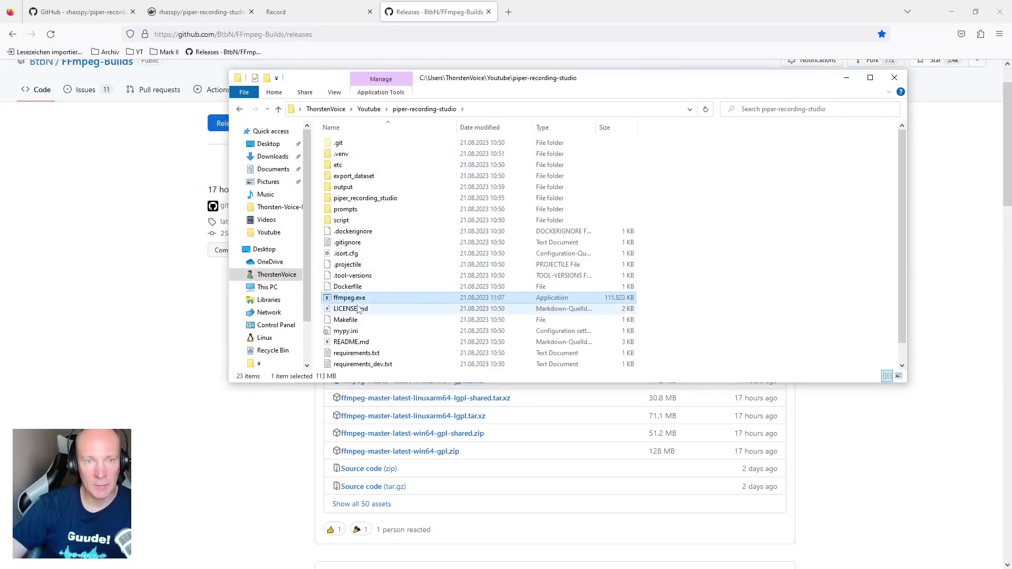
{"action": "left_click", "coordinate": [693, 303]}
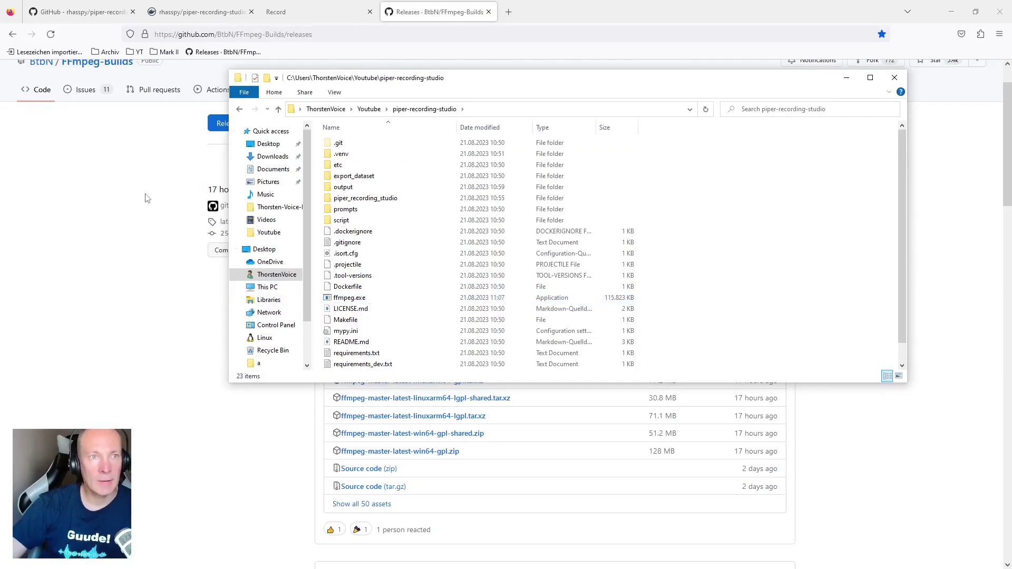
Step: Select and copy the README's pip install -r requirements_export.txt command
{"action": "left_click", "coordinate": [84, 158]}
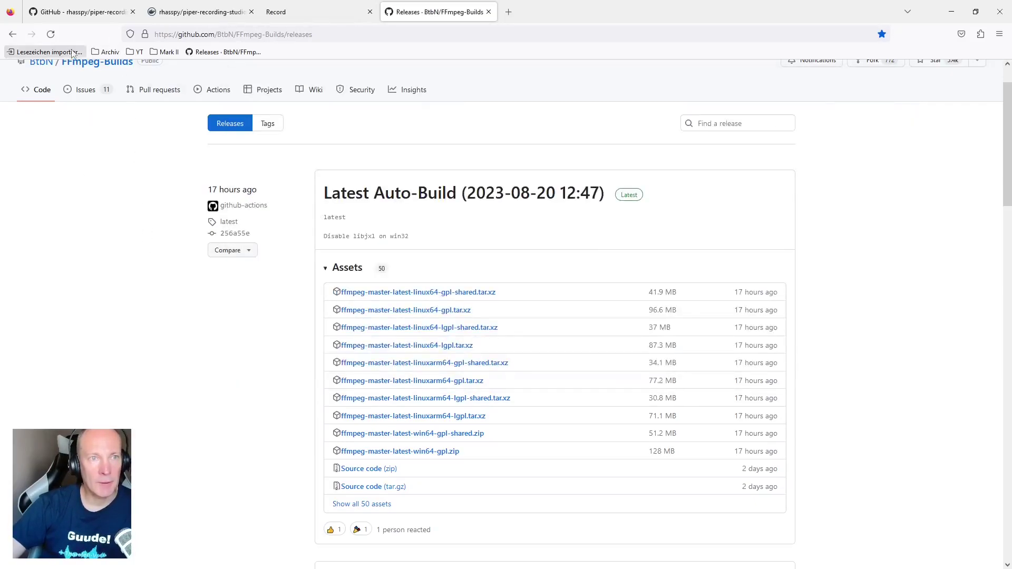
{"action": "left_click", "coordinate": [86, 15]}
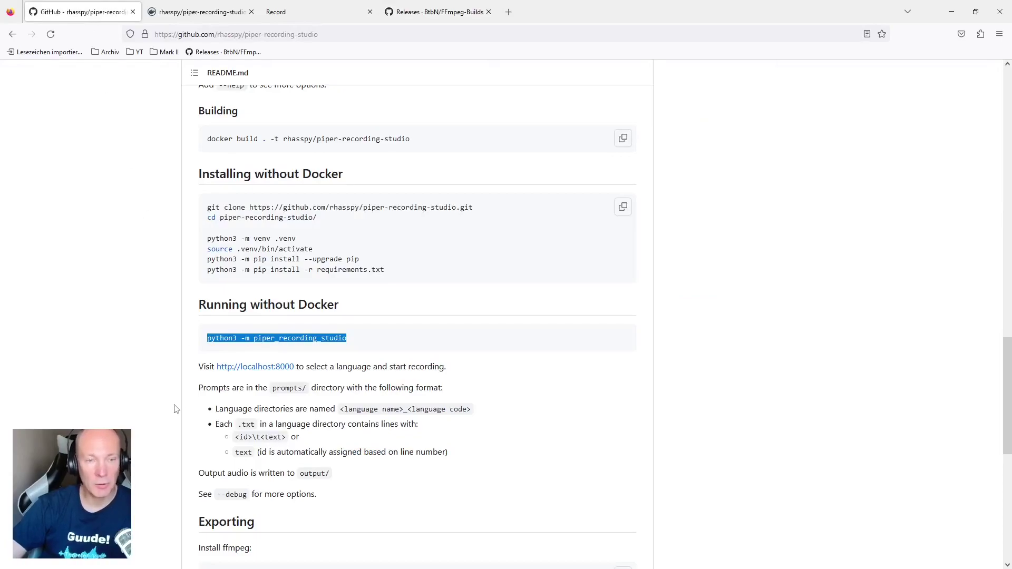
{"action": "scroll", "coordinate": [176, 409], "scroll_direction": "down", "scroll_amount": 6}
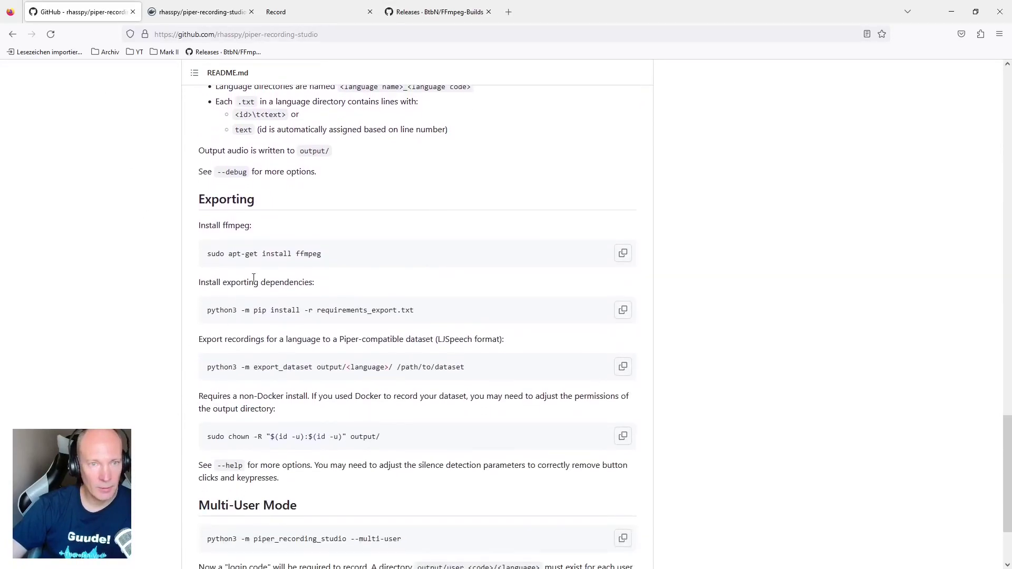
{"action": "double_click", "coordinate": [311, 253]}
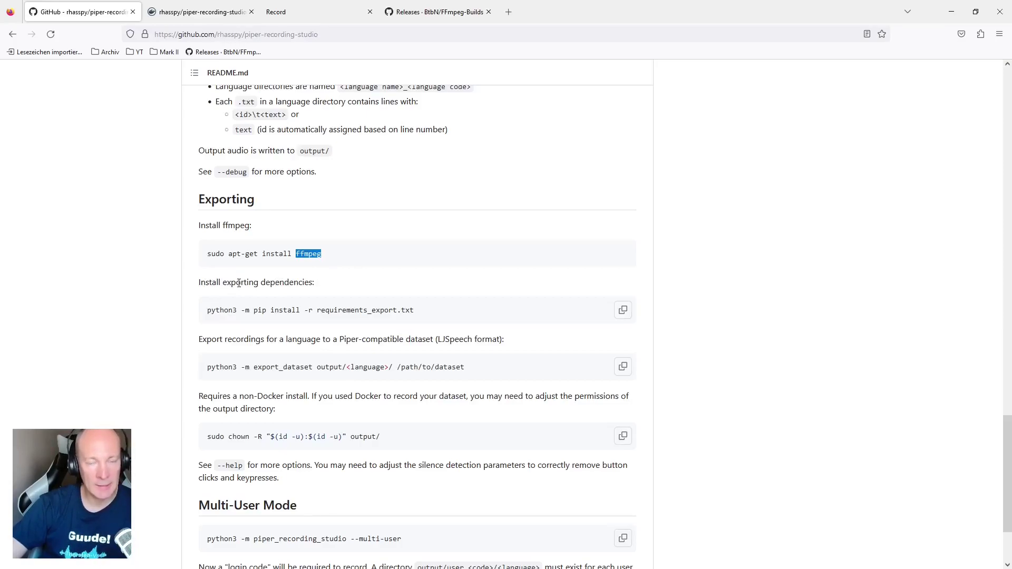
{"action": "left_click", "coordinate": [210, 311]}
{"action": "left_click_drag", "start_coordinate": [209, 311], "coordinate": [417, 319]}
{"action": "key", "text": "alt+Tab"}
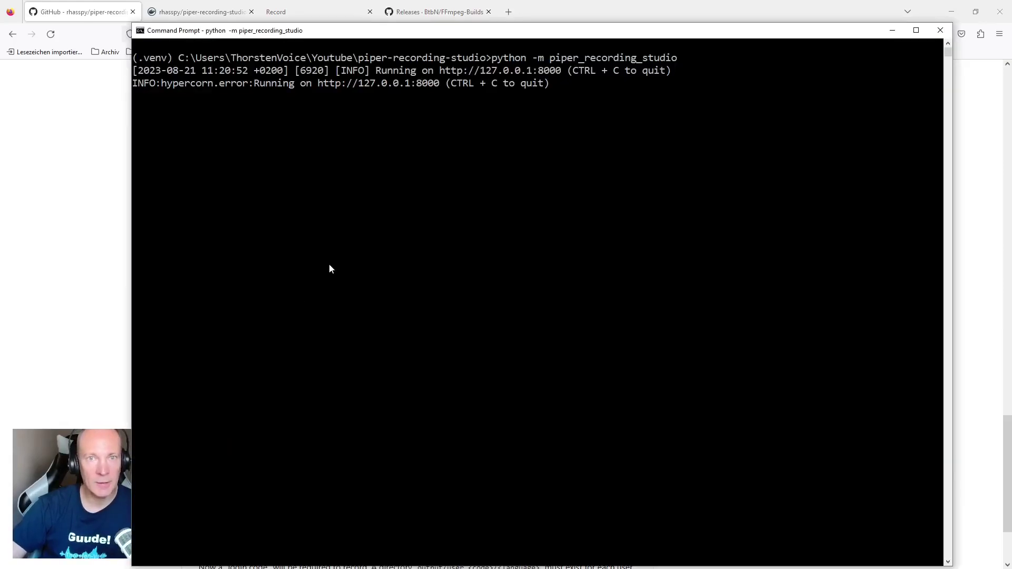
Step: Stop the studio server and run 'python -m pip install -r requirements_export.txt' in Command Prompt
{"action": "key", "text": "ctrl+c"}
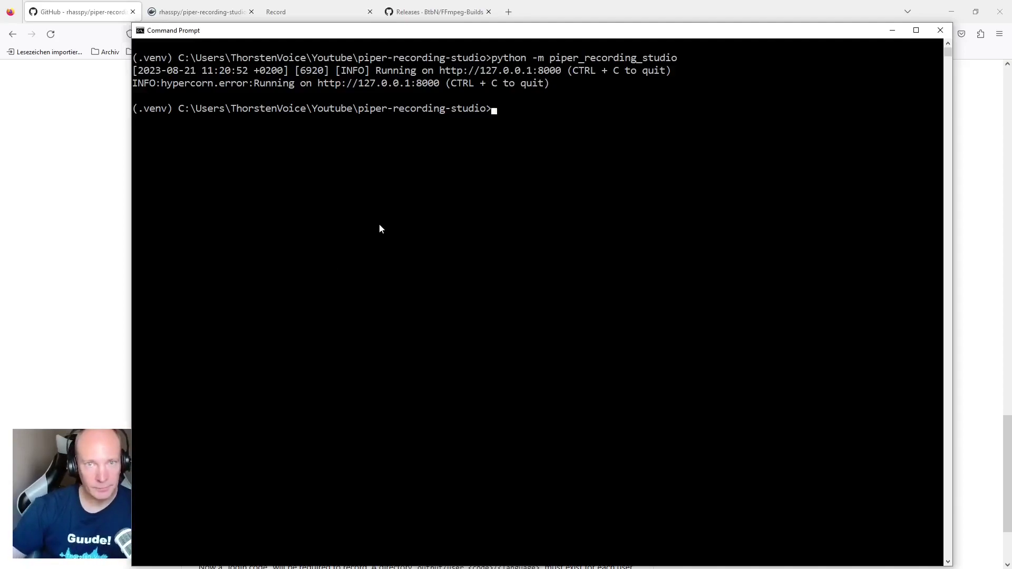
{"action": "key", "text": "ctrl+v"}
{"action": "key", "text": "Home"}
{"action": "key", "text": "Right"}
{"action": "key", "text": "Right"}
{"action": "key", "text": "Right"}
{"action": "key", "text": "Right"}
{"action": "key", "text": "Right"}
{"action": "key", "text": "Right"}
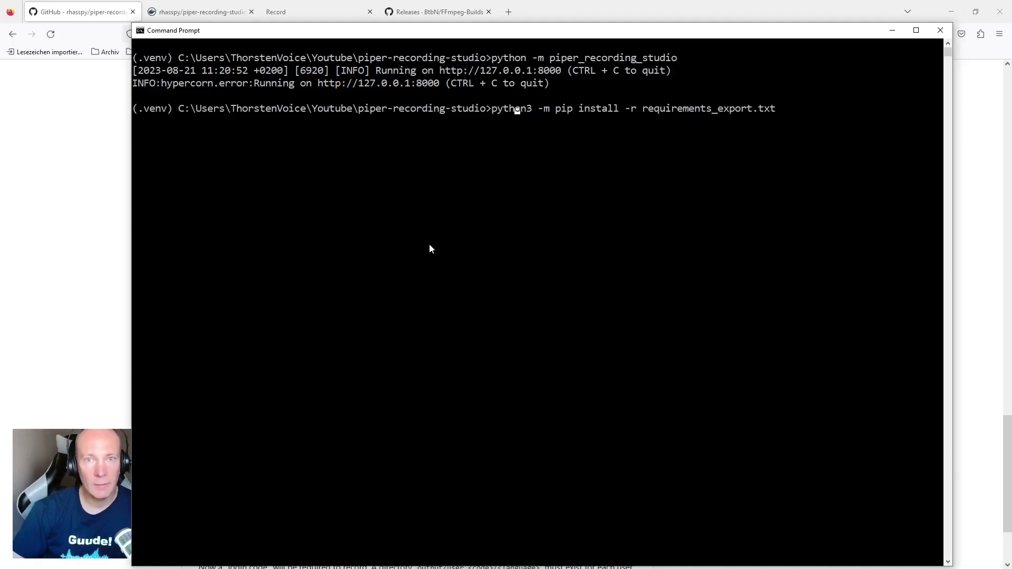
{"action": "key", "text": "Delete"}
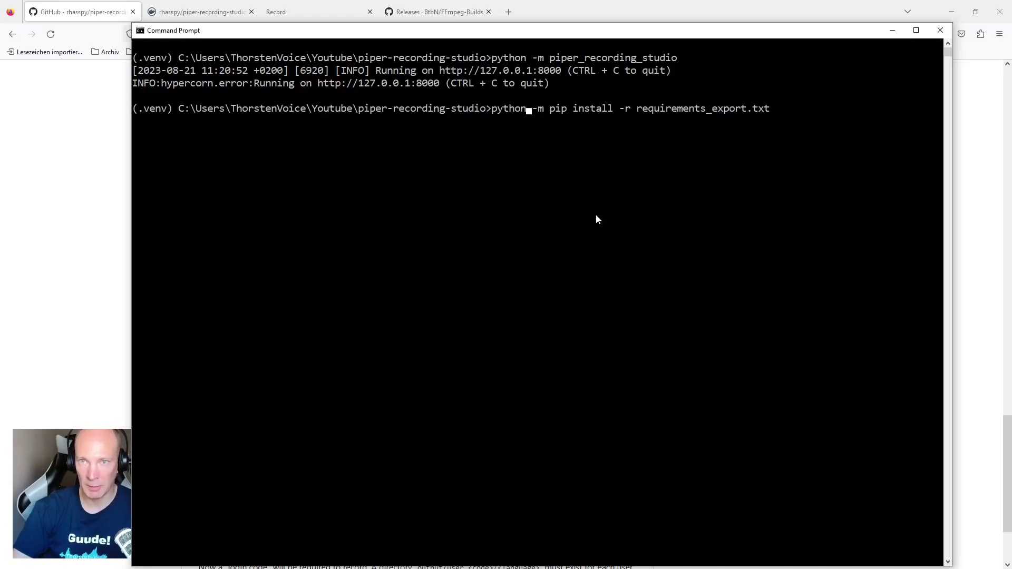
{"action": "key", "text": "Return"}
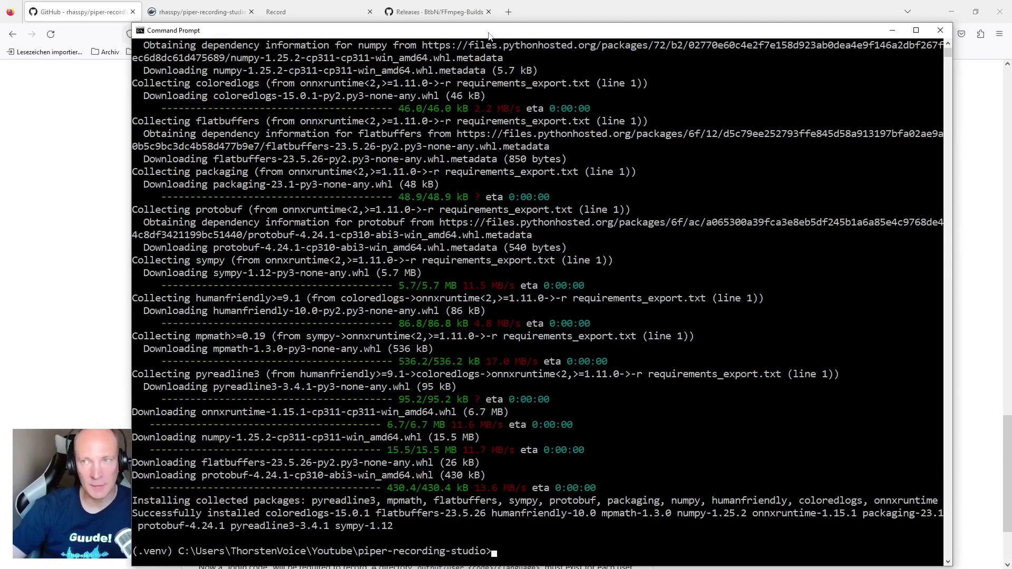
{"action": "left_click_drag", "start_coordinate": [489, 36], "coordinate": [520, 32]}
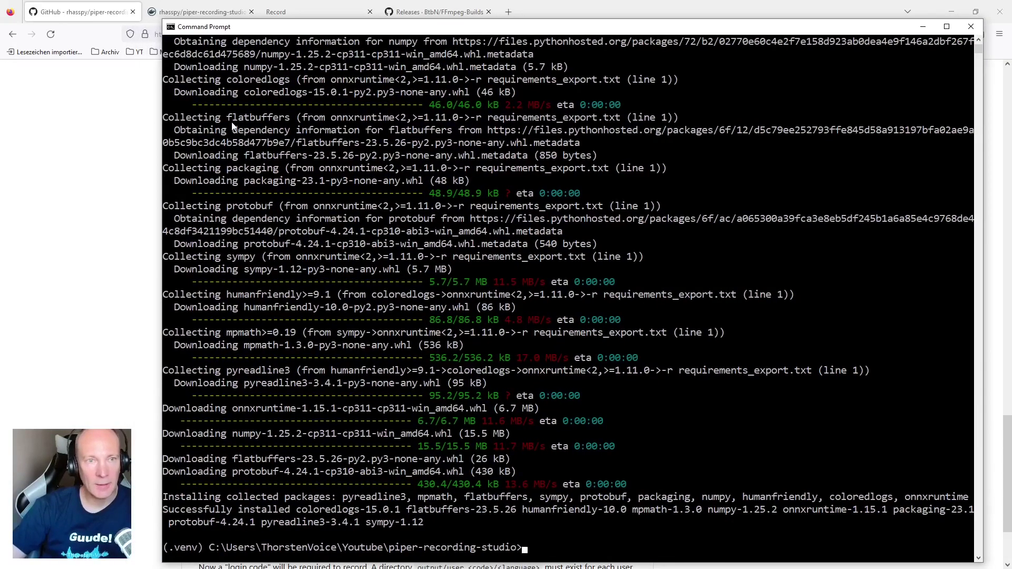
{"action": "left_click", "coordinate": [90, 152]}
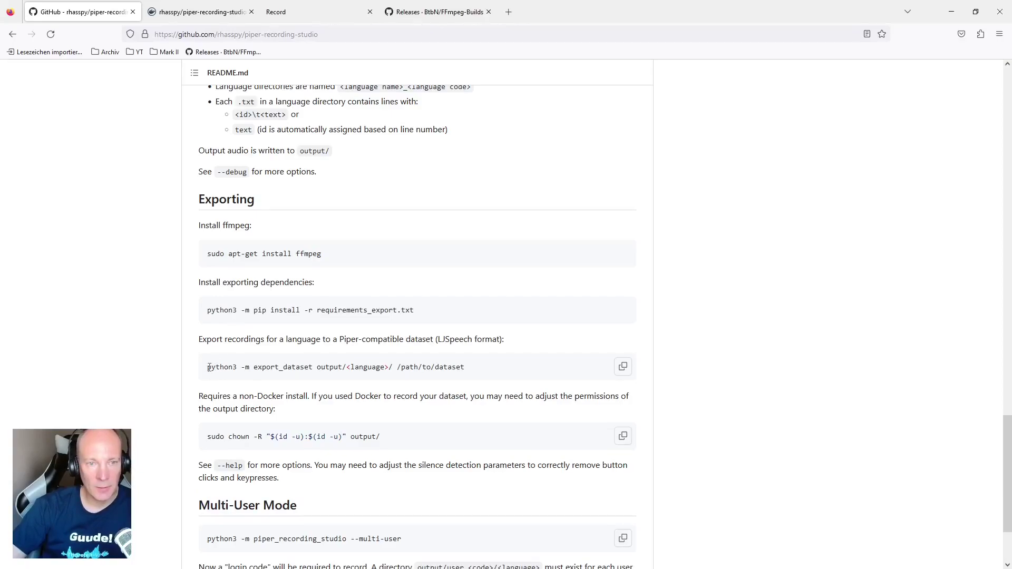
Step: Copy the README's export_dataset command and paste it into Command Prompt
{"action": "left_click_drag", "start_coordinate": [208, 368], "coordinate": [465, 370]}
{"action": "right_click", "coordinate": [454, 371]}
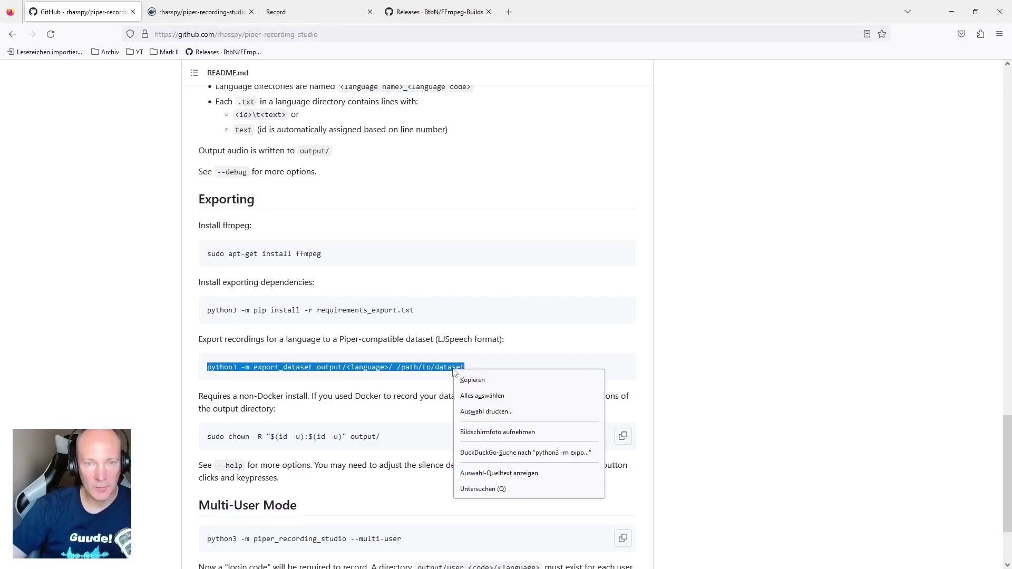
{"action": "left_click", "coordinate": [473, 380]}
{"action": "key", "text": "alt+Tab"}
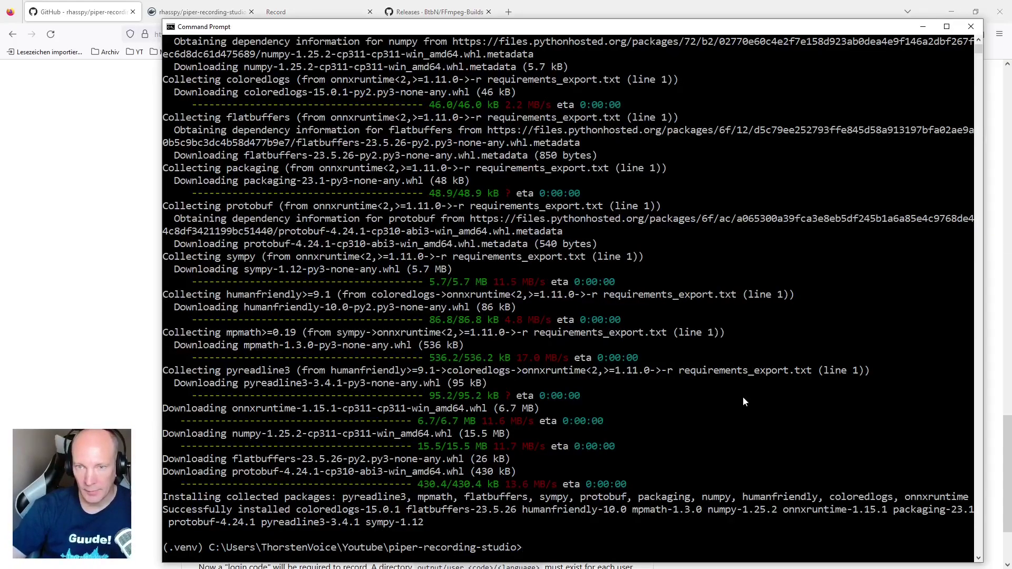
{"action": "key", "text": "ctrl+v"}
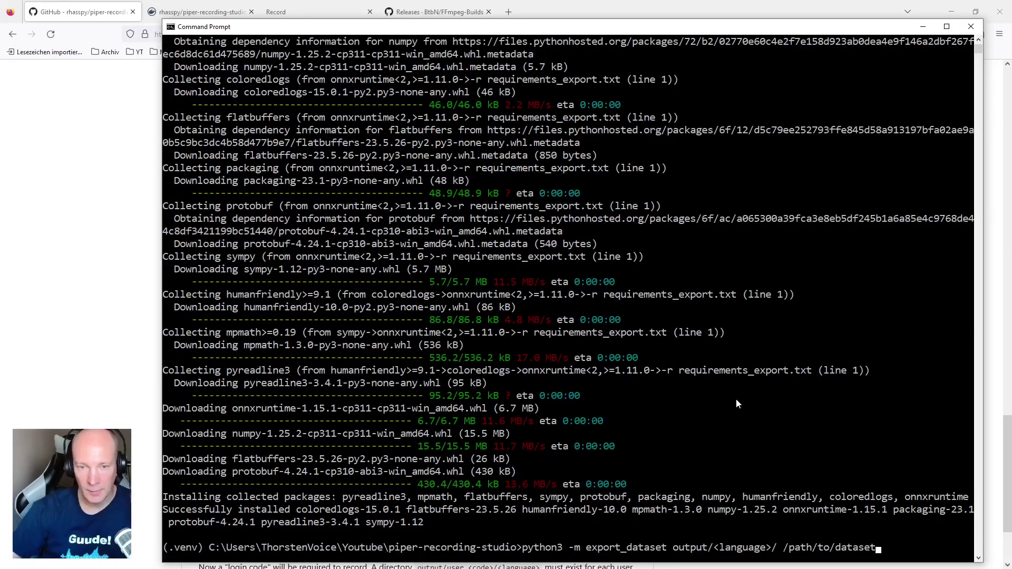
Step: Edit the pasted command to use python and the output\en-US input folder
{"action": "key", "text": "Right"}
{"action": "key", "text": "Right"}
{"action": "key", "text": "Right"}
{"action": "key", "text": "Right"}
{"action": "key", "text": "Right"}
{"action": "key", "text": "Right"}
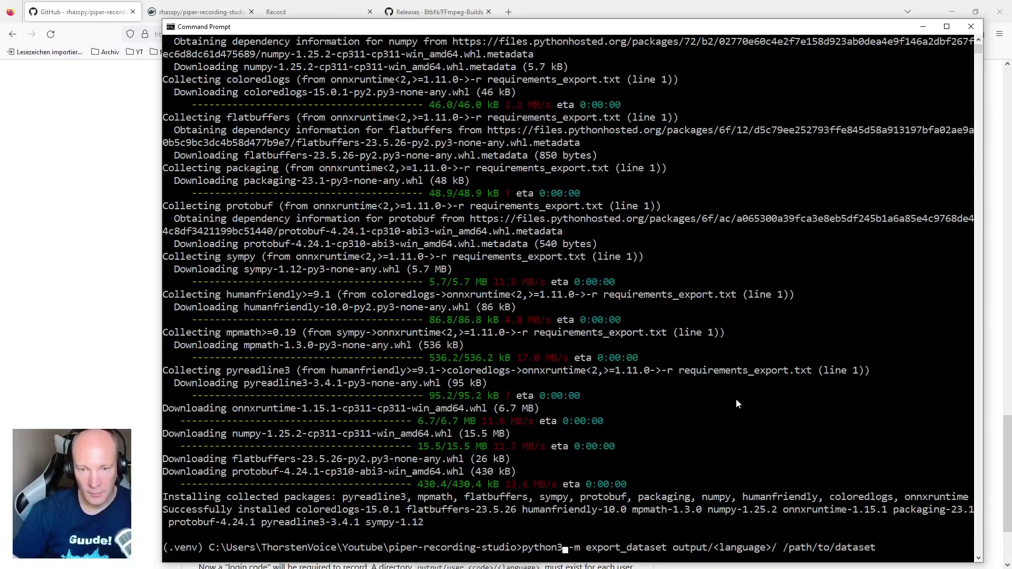
{"action": "key", "text": "BackSpace"}
{"action": "key", "text": "Right"}
{"action": "key", "text": "Right"}
{"action": "key", "text": "Right"}
{"action": "key", "text": "Right"}
{"action": "key", "text": "Right"}
{"action": "key", "text": "Right"}
{"action": "key", "text": "Right"}
{"action": "key", "text": "Right"}
{"action": "key", "text": "Right"}
{"action": "key", "text": "Right"}
{"action": "key", "text": "Right"}
{"action": "key", "text": "Right"}
{"action": "key", "text": "Right"}
{"action": "key", "text": "Right"}
{"action": "key", "text": "Right"}
{"action": "key", "text": "Right"}
{"action": "key", "text": "Right"}
{"action": "key", "text": "Right"}
{"action": "key", "text": "Right"}
{"action": "key", "text": "Right"}
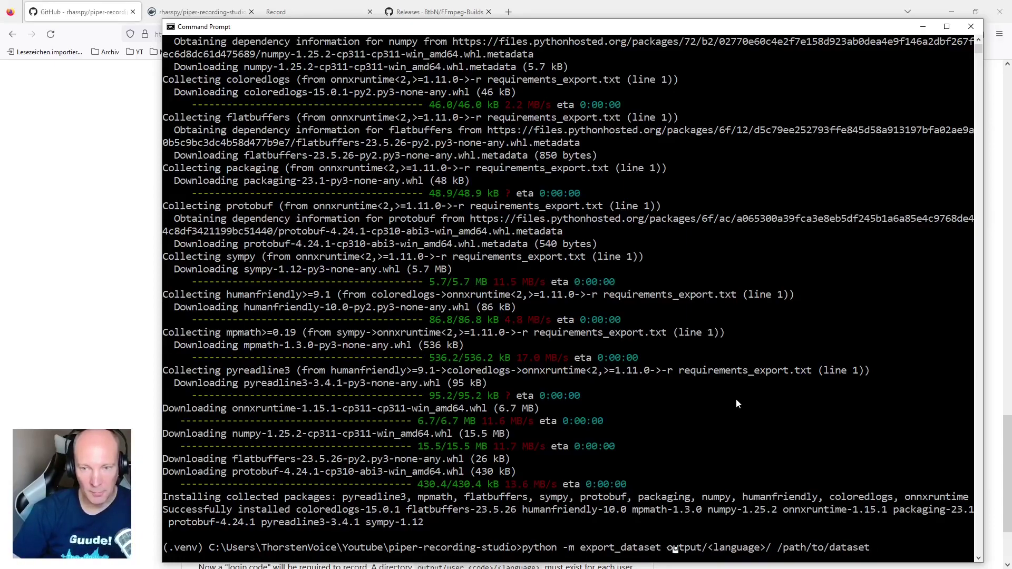
{"action": "key", "text": "Right"}
{"action": "key", "text": "Right"}
{"action": "key", "text": "Right"}
{"action": "key", "text": "Right"}
{"action": "key", "text": "Right"}
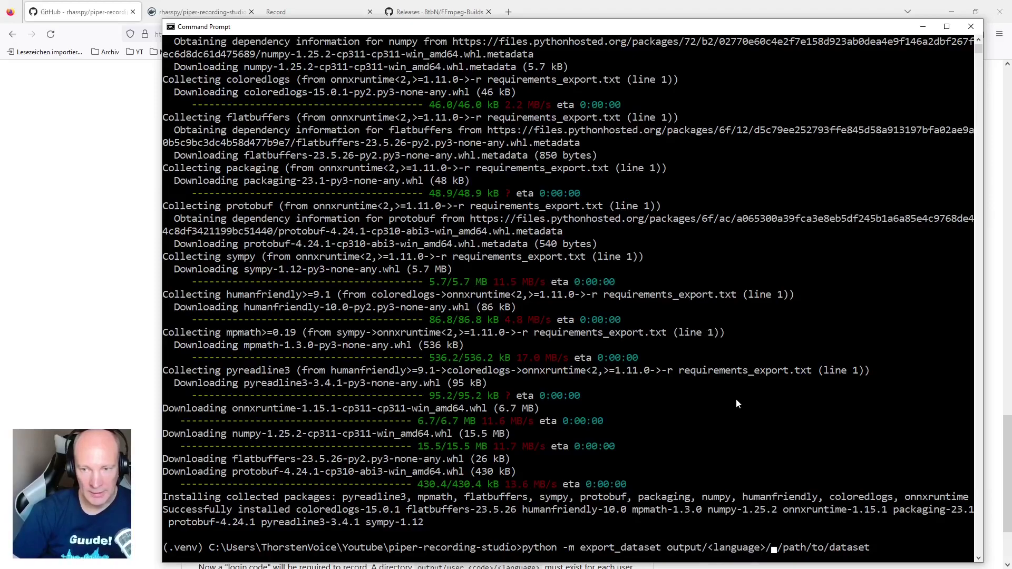
{"action": "key", "text": "BackSpace"}
{"action": "key", "text": "BackSpace"}
{"action": "key", "text": "BackSpace"}
{"action": "key", "text": "BackSpace"}
{"action": "key", "text": "BackSpace"}
{"action": "key", "text": "BackSpace"}
{"action": "key", "text": "BackSpace"}
{"action": "key", "text": "BackSpace"}
{"action": "key", "text": "BackSpace"}
{"action": "key", "text": "BackSpace"}
{"action": "key", "text": "BackSpace"}
{"action": "key", "text": "BackSpace"}
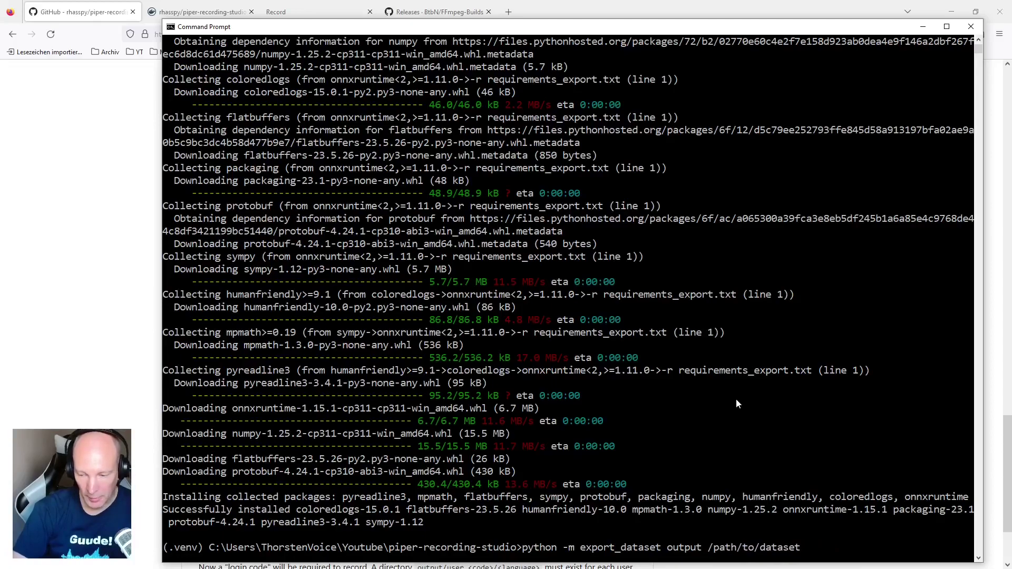
{"action": "type", "text": "\\en"}
{"action": "key", "text": "ctrl+End"}
{"action": "type", "text": "-US"}
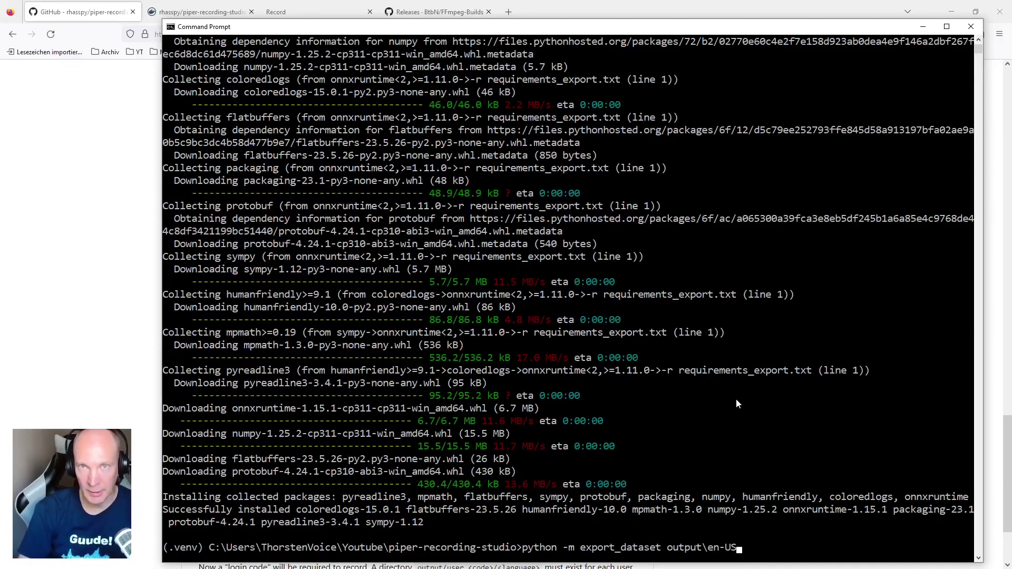
{"action": "type", "text": "e"}
{"action": "key", "text": "BackSpace"}
Step: Set the output folder to .\demo-ljspeech-export and run the export
{"action": "key", "text": "alt+Tab"}
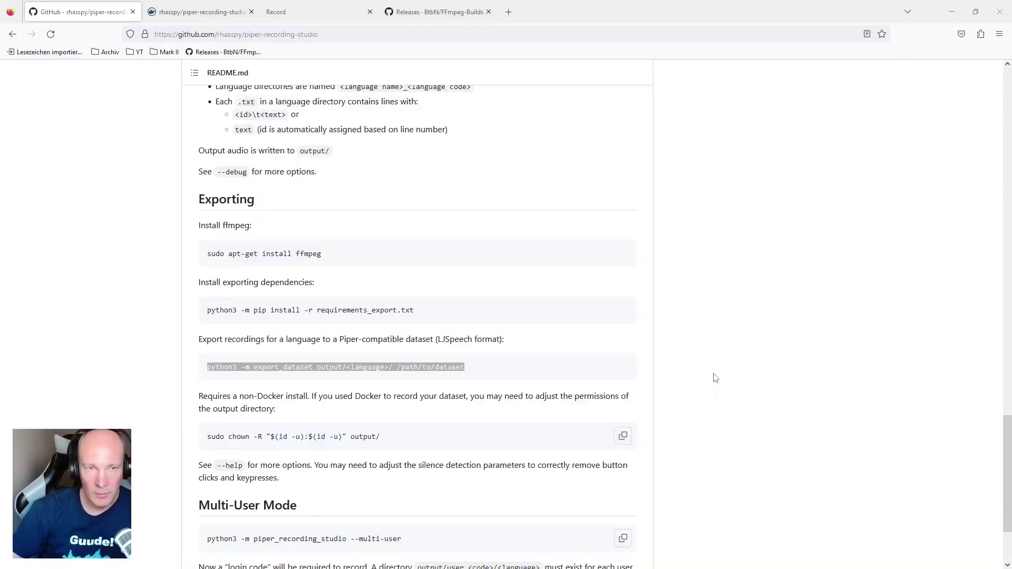
{"action": "left_click_drag", "start_coordinate": [207, 367], "coordinate": [466, 367]}
{"action": "left_click", "coordinate": [422, 365]}
{"action": "key", "text": "alt+Tab"}
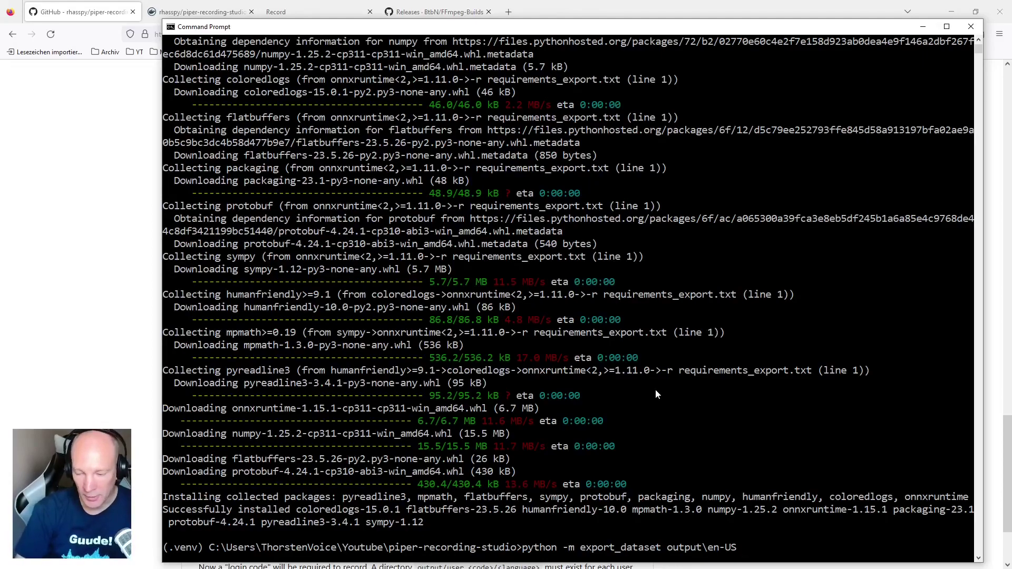
{"action": "type", "text": ".\\"}
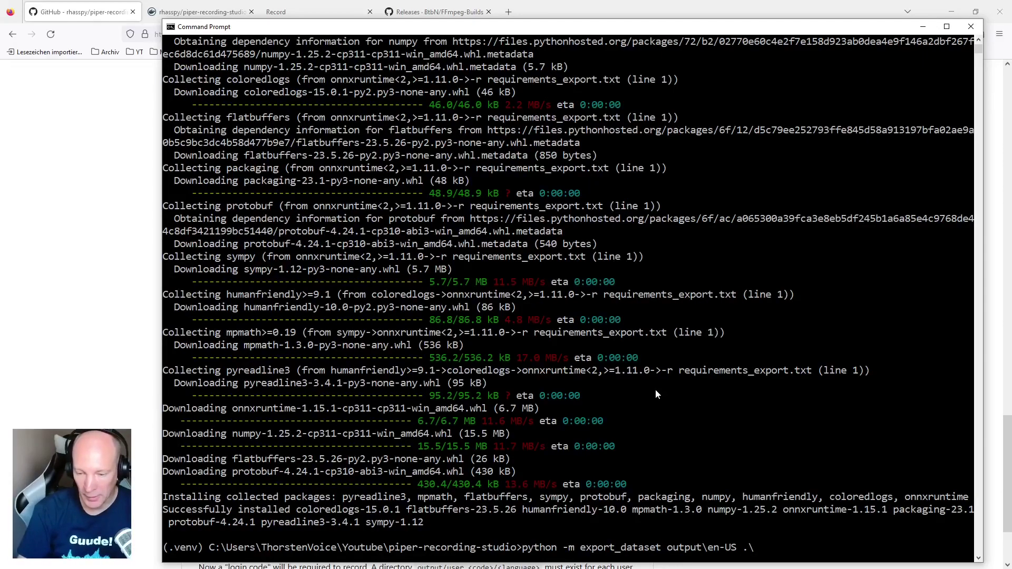
{"action": "type", "text": "demo-"}
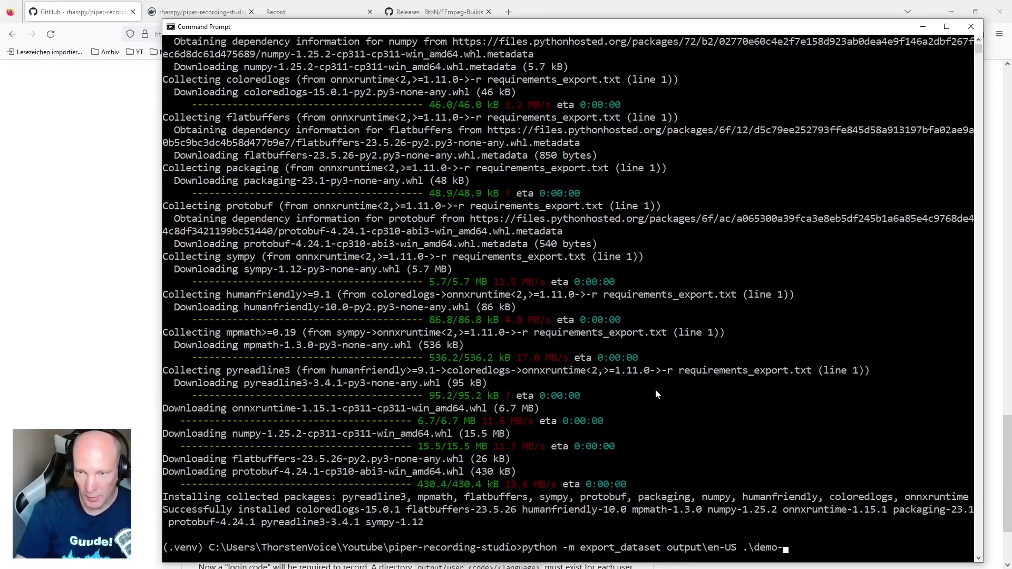
{"action": "type", "text": "ljspeec"}
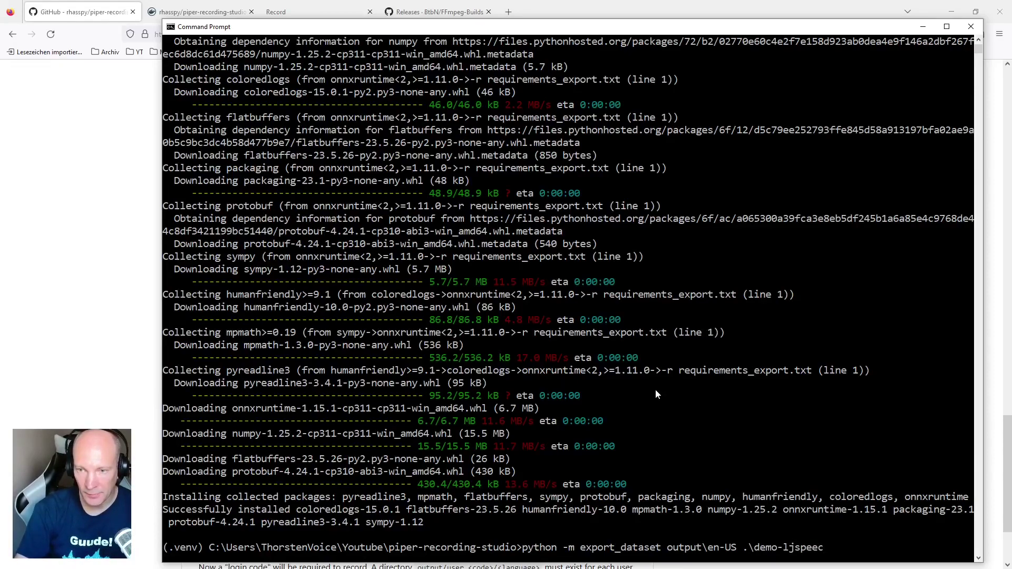
{"action": "type", "text": "h-export"}
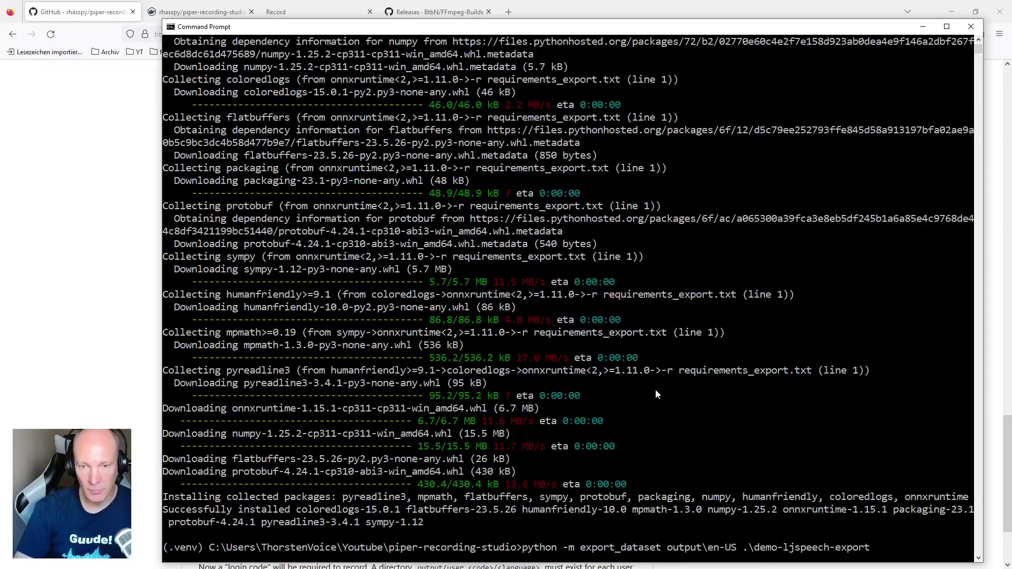
{"action": "key", "text": "Return"}
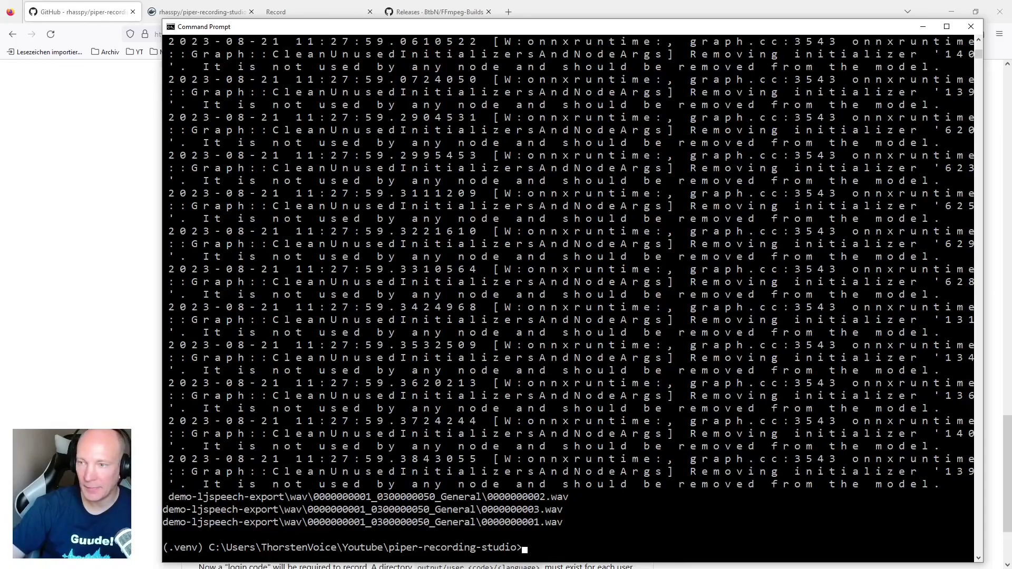
Step: Check File Explorer for the new demo-ljspeech-export folder in piper-recording-studio
{"action": "key", "text": "alt+Tab"}
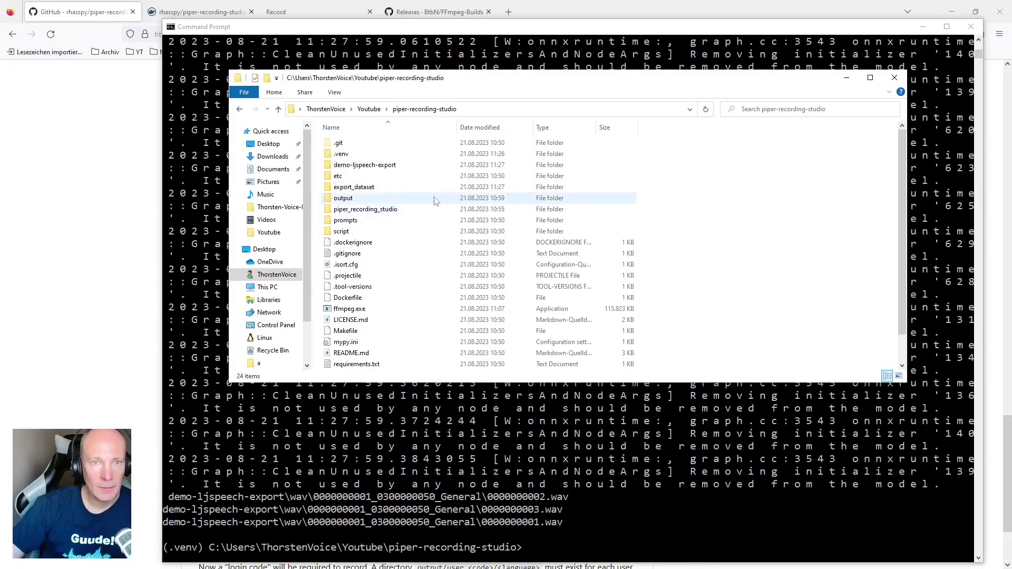
{"action": "mouse_move", "coordinate": [354, 171]}
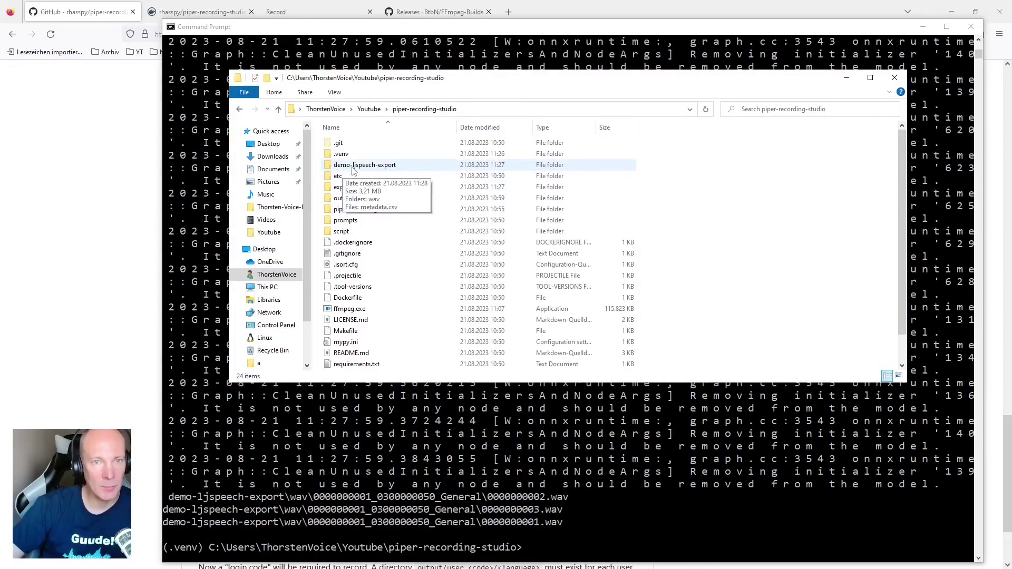
{"action": "double_click", "coordinate": [389, 167]}
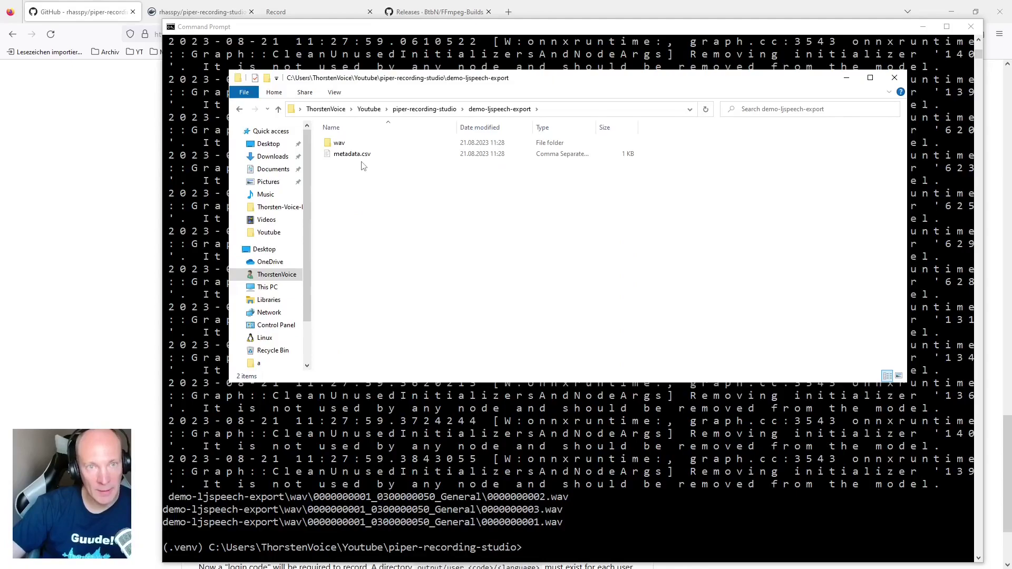
{"action": "double_click", "coordinate": [339, 145]}
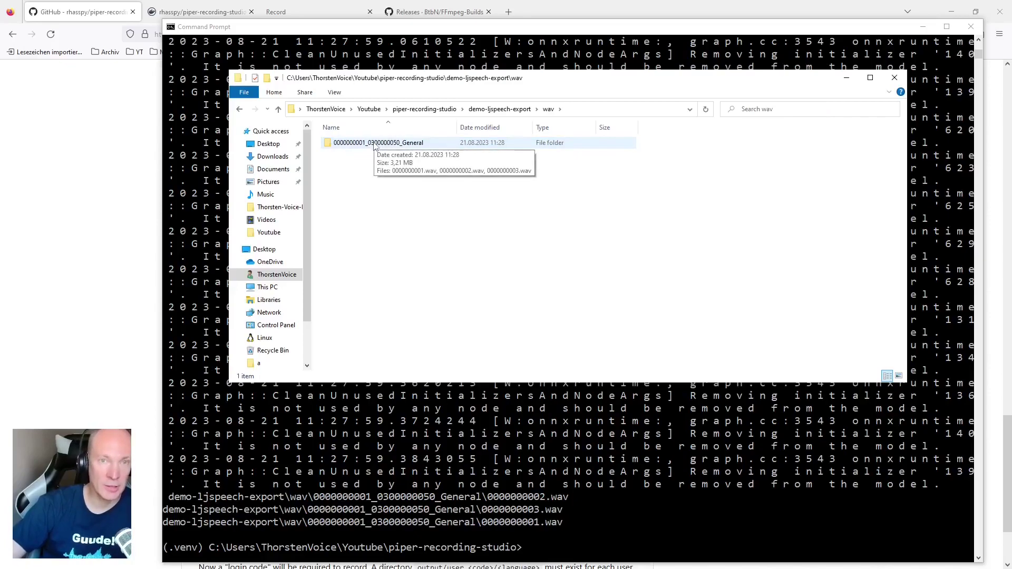
{"action": "double_click", "coordinate": [376, 143]}
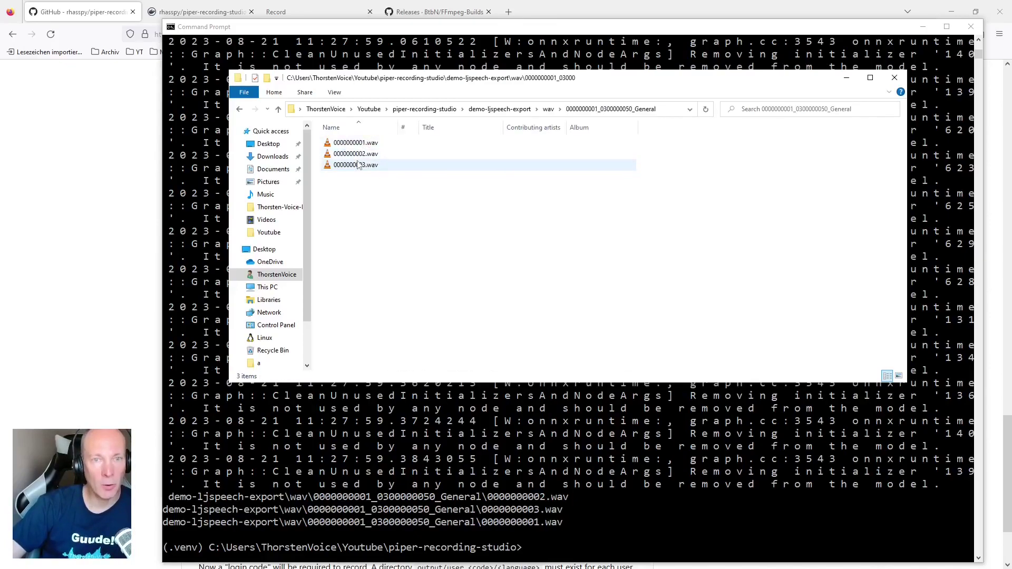
Step: Play the exported 0000000001.wav in VLC media player
{"action": "left_click", "coordinate": [352, 147]}
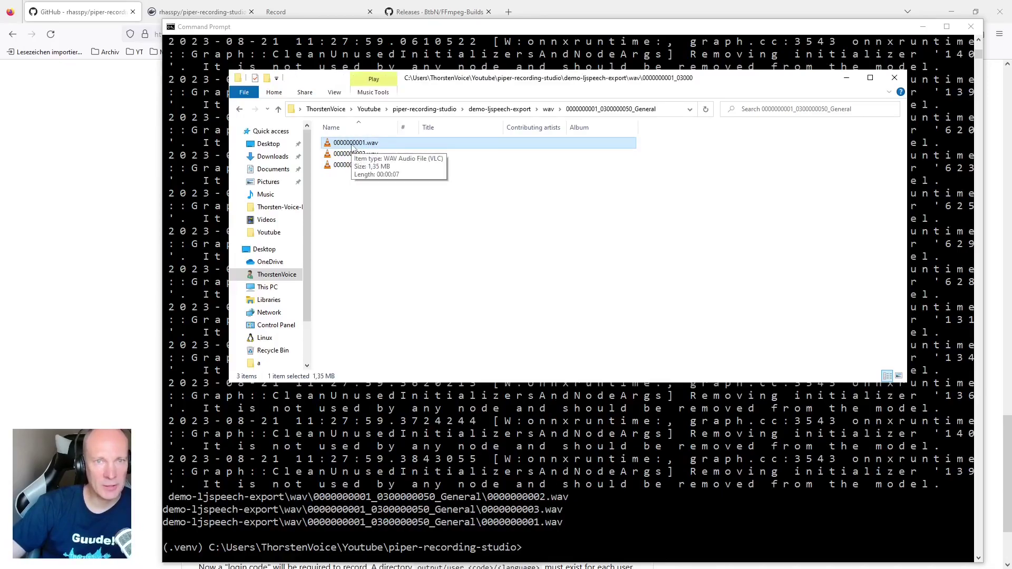
{"action": "right_click", "coordinate": [352, 148]}
{"action": "left_click", "coordinate": [380, 153]}
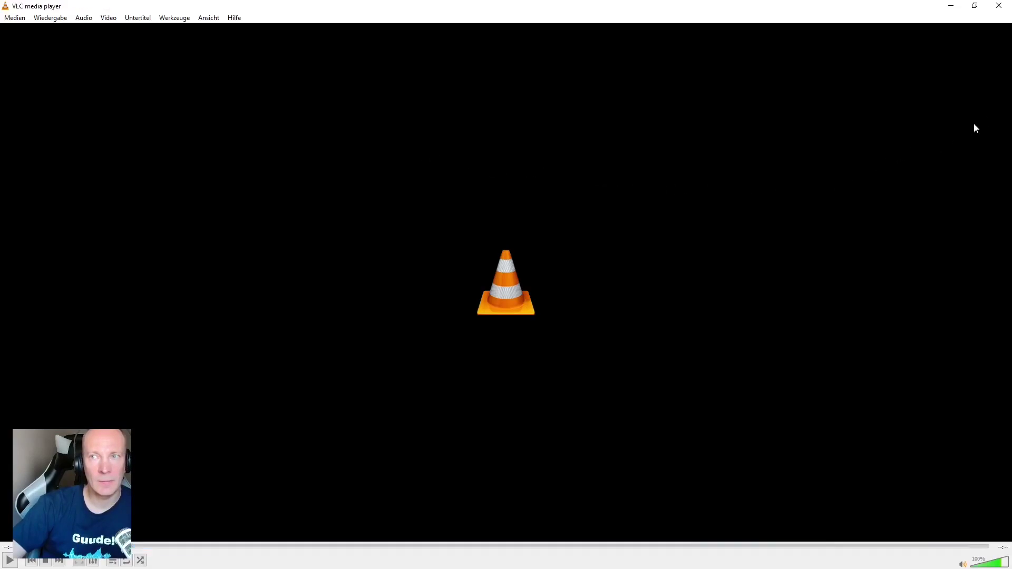
Step: Close VLC media player once the clip finishes, returning to the General folder's WAV files
{"action": "left_click", "coordinate": [998, 5]}
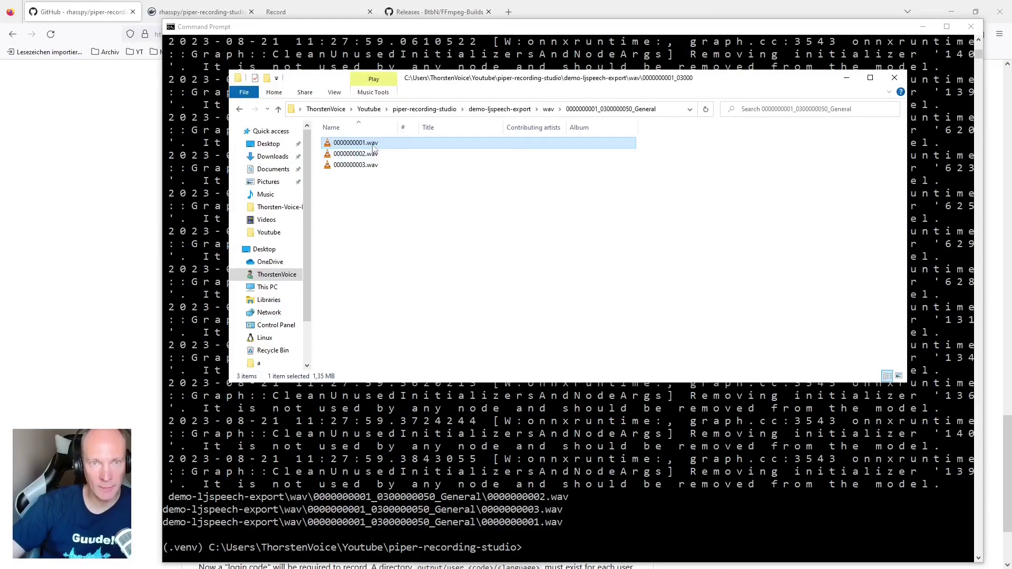
Step: Return to demo-ljspeech-export through the address bar breadcrumb, showing wav and metadata.csv
{"action": "left_click", "coordinate": [529, 109]}
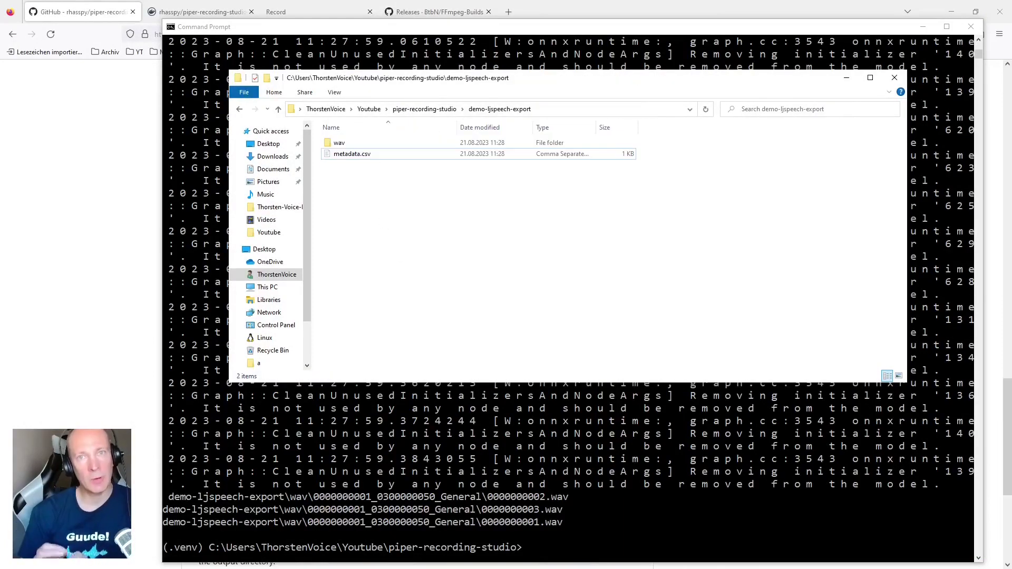